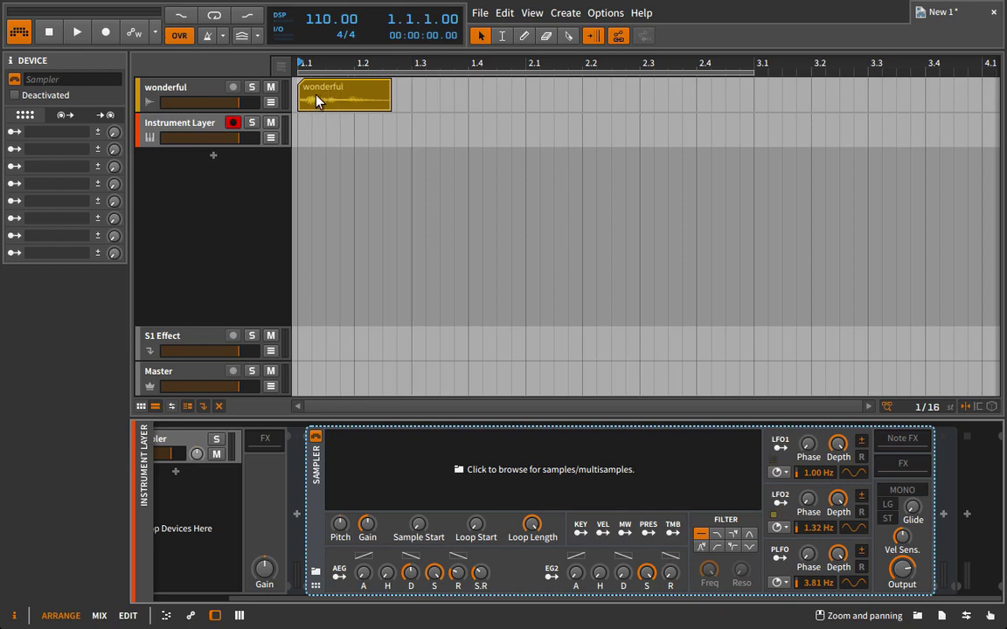
- Load the wonderful clip into the Sampler and loop a 15.2 ms slice starting at 0.00 ms
left_click_drag(315, 97, 511, 451)
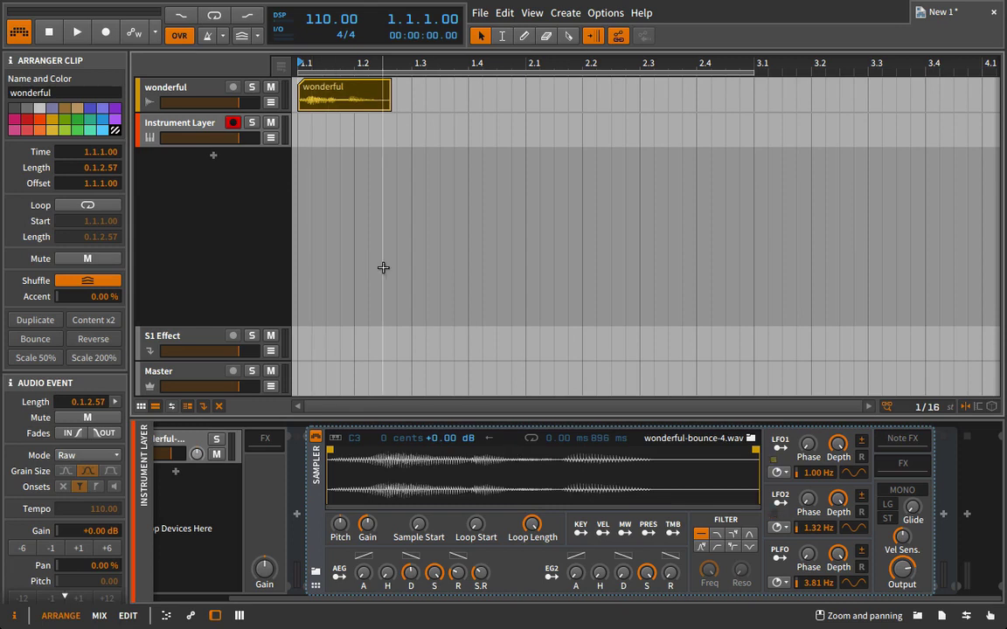
key("a")
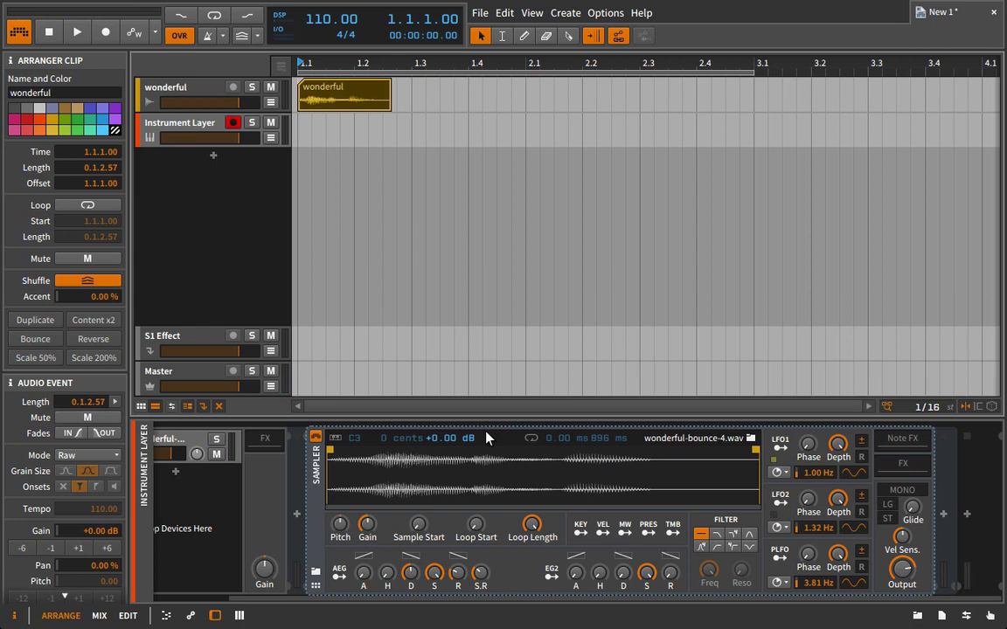
left_click(531, 438)
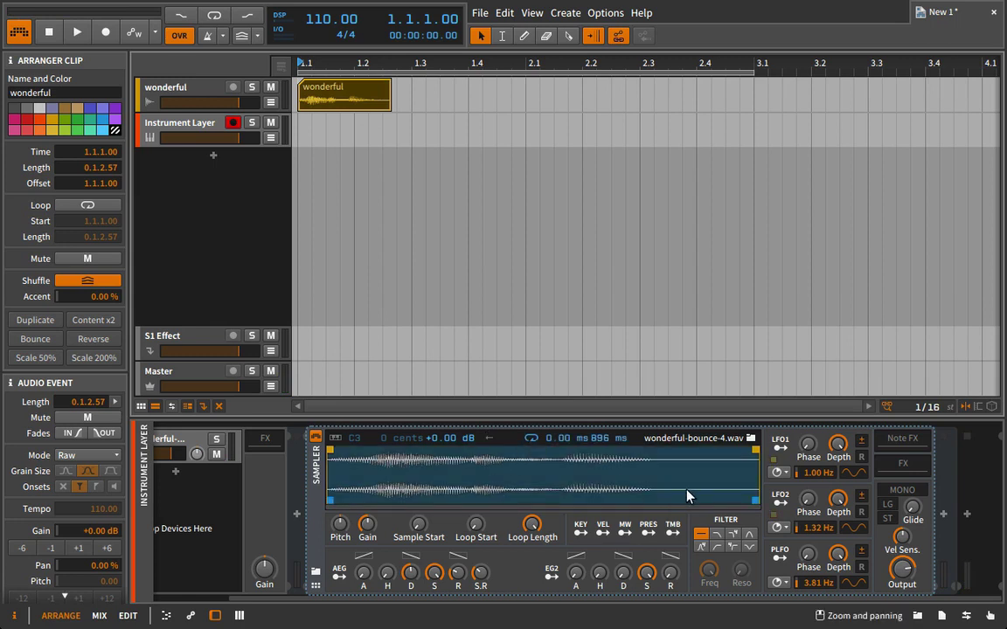
left_click_drag(751, 500, 332, 492)
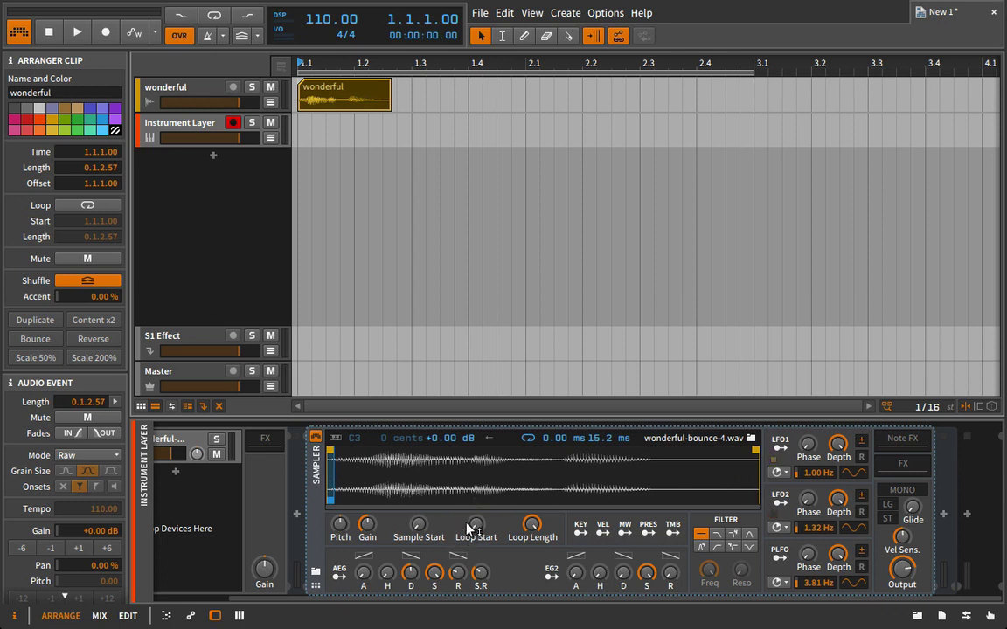
- Set Loop Start to 1% and pull the sample end point in to about three quarters
mouse_move(484, 530)
left_mouse_down()
mouse_move(483, 448)
mouse_move(483, 530)
left_mouse_up()
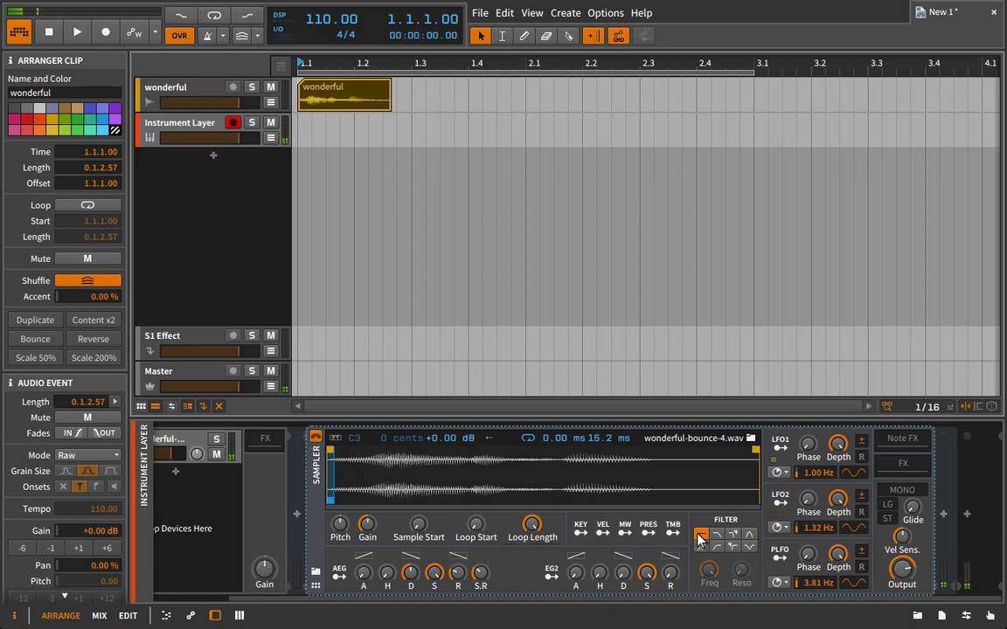
left_click_drag(744, 449, 650, 451)
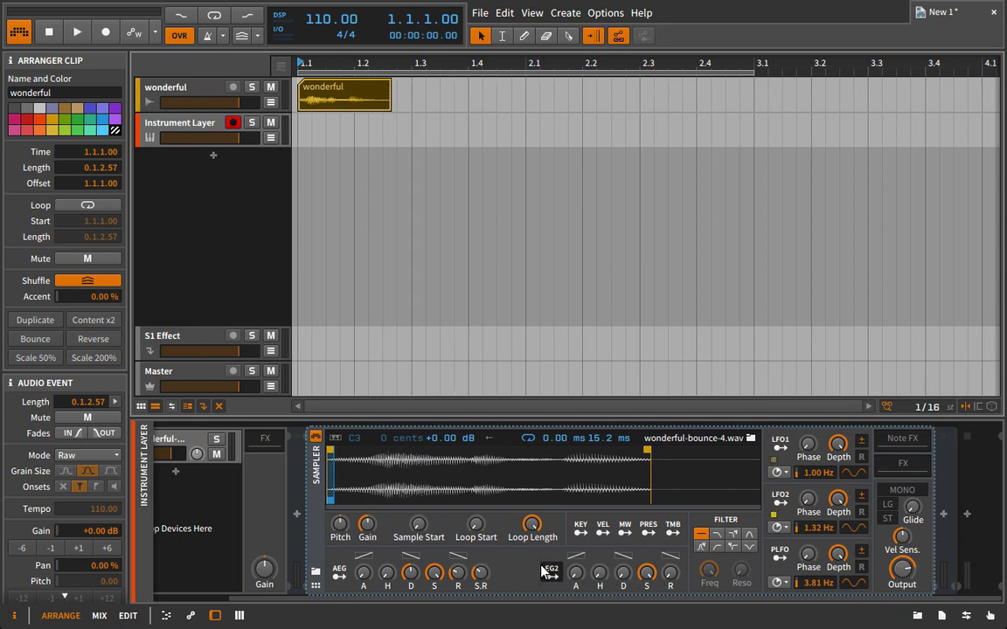
- Map EG2 to Loop Start with a roughly 2 s attack and cut Loop Length to 13%
left_click(475, 524)
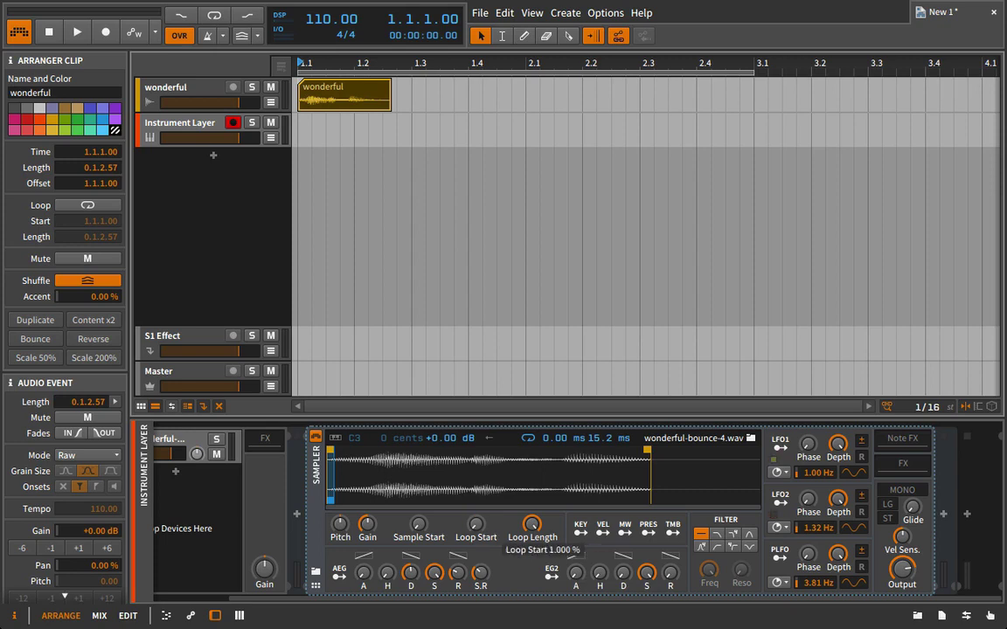
left_click(551, 577)
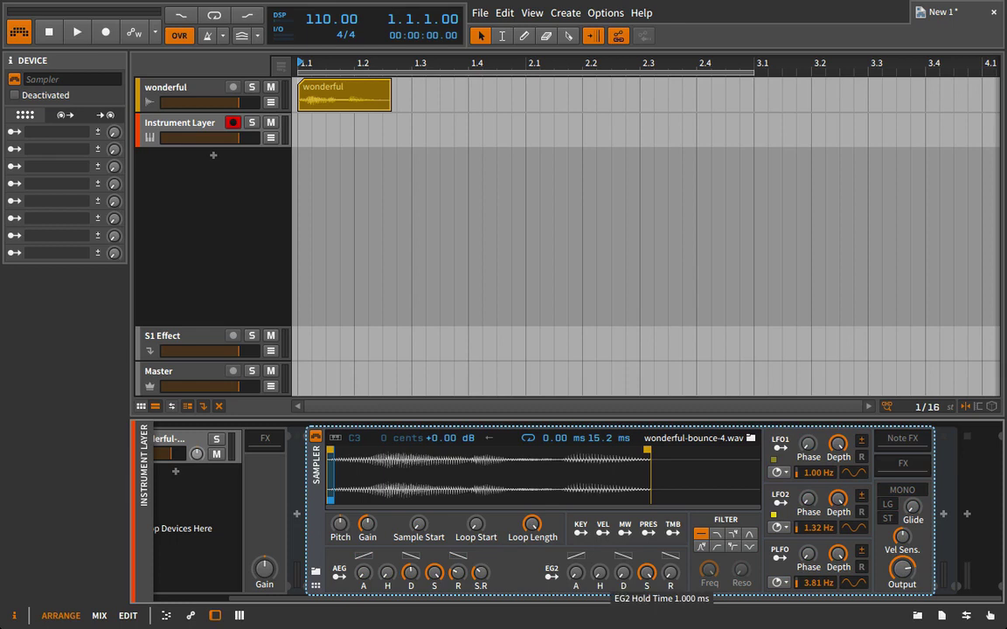
left_click_drag(576, 574, 576, 559)
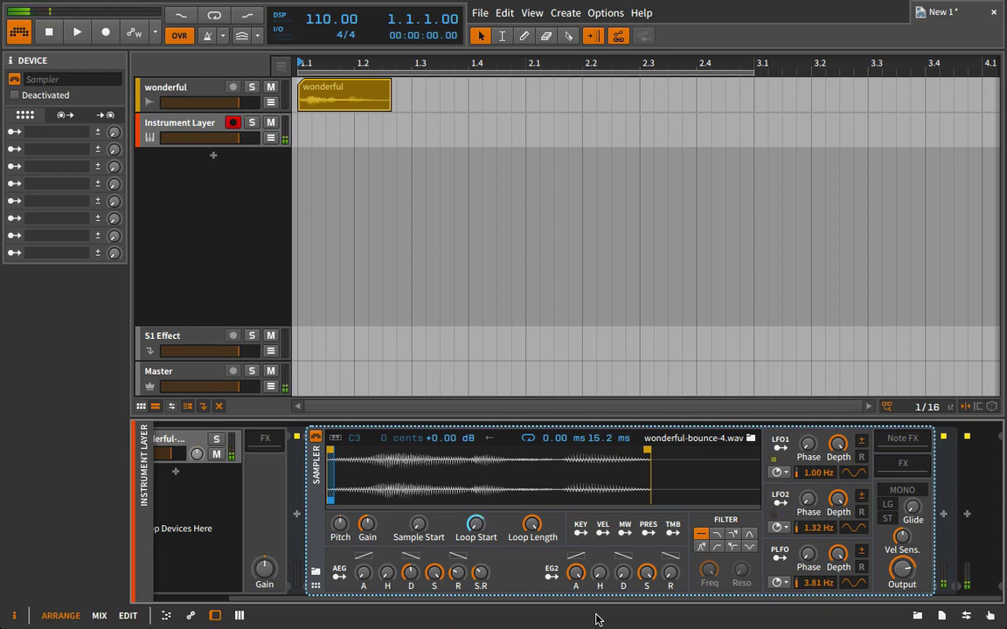
left_click(577, 576)
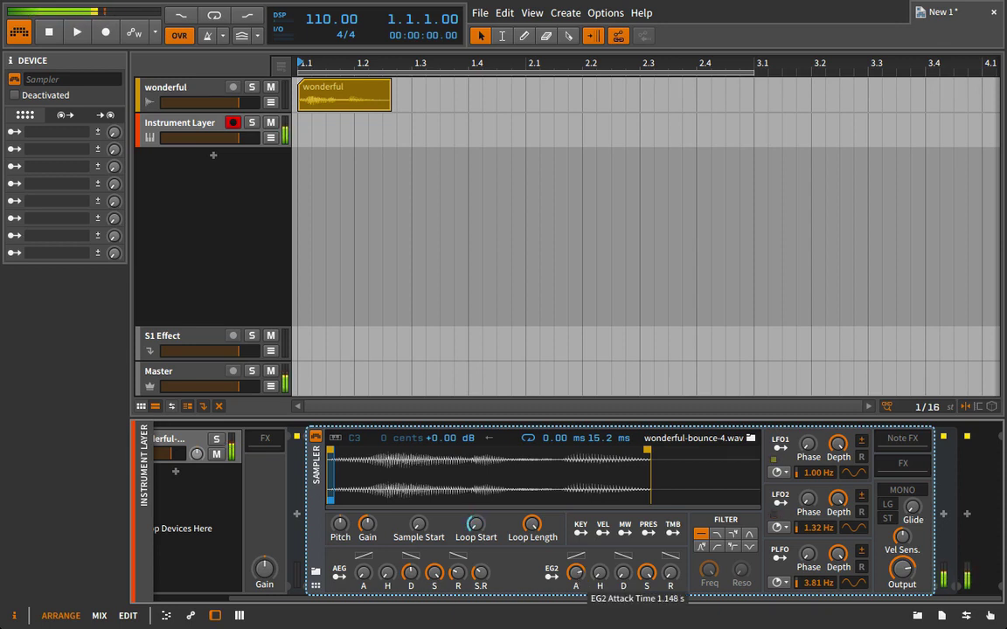
left_click_drag(577, 577, 591, 577)
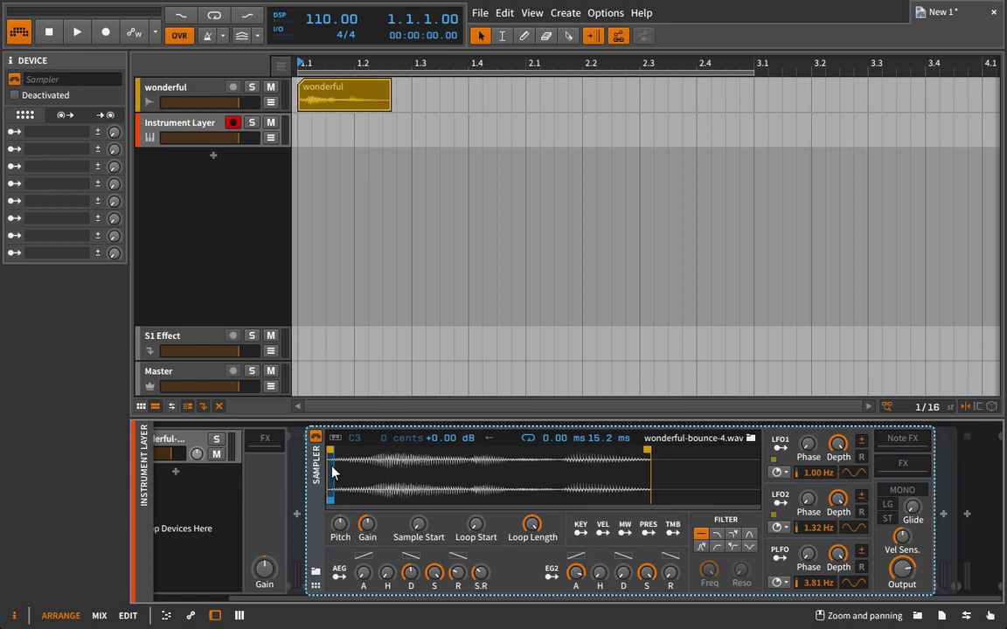
left_click(331, 496)
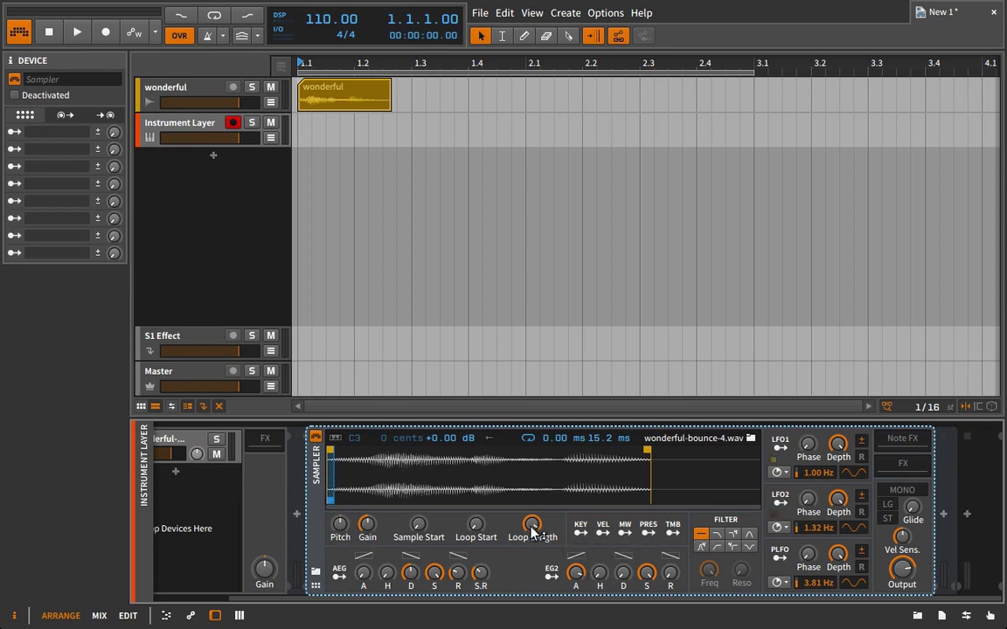
left_click_drag(535, 530, 535, 582)
- Enable keyboard tracking, set amp attack to about 190 ms, and lengthen amp release (~3.5 s) and EG2 release
left_click(335, 439)
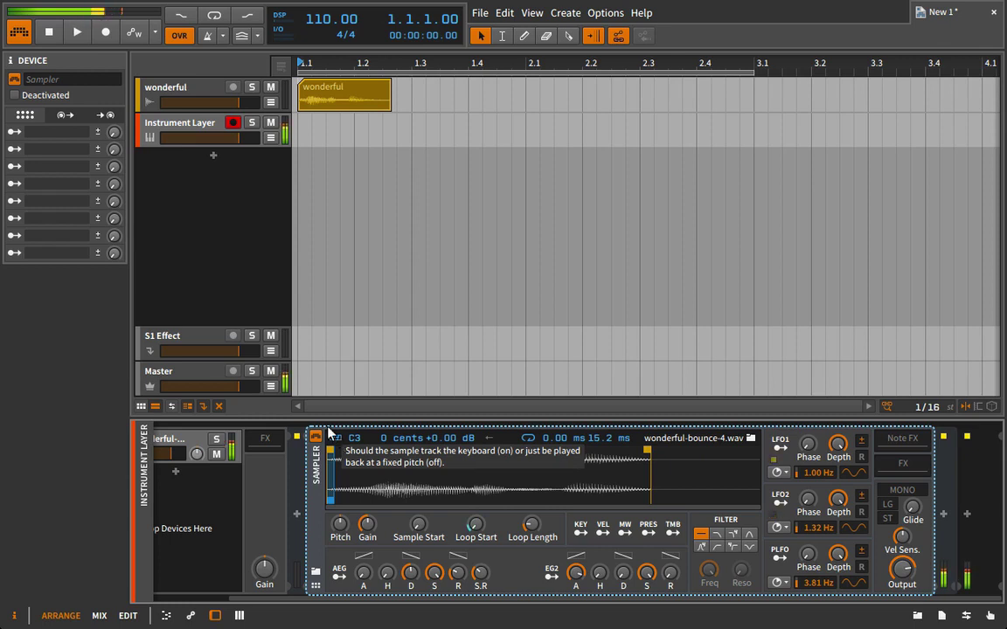
left_click_drag(363, 574, 363, 550)
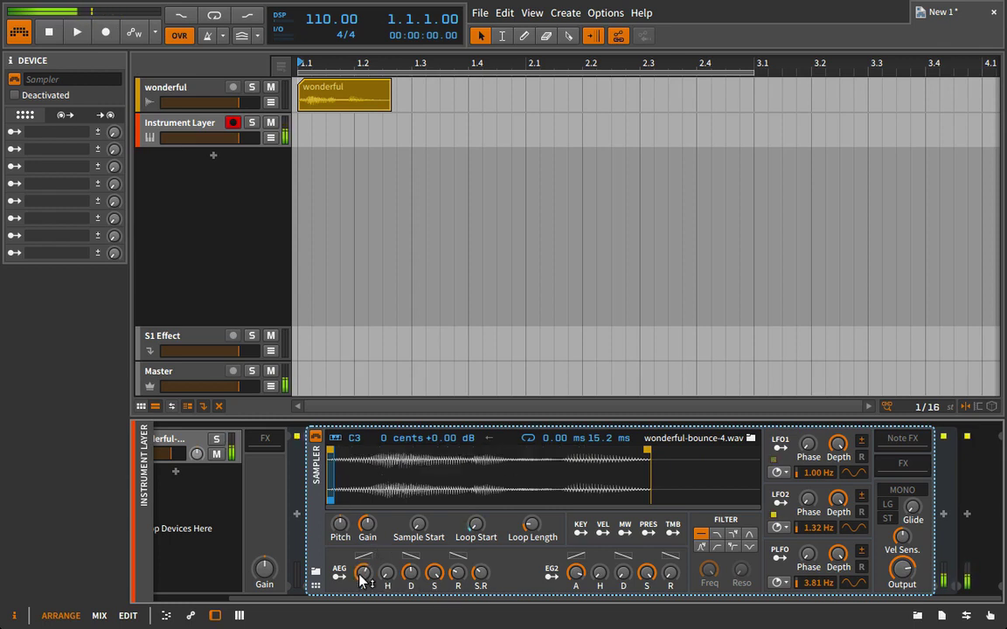
left_click_drag(456, 577, 456, 570)
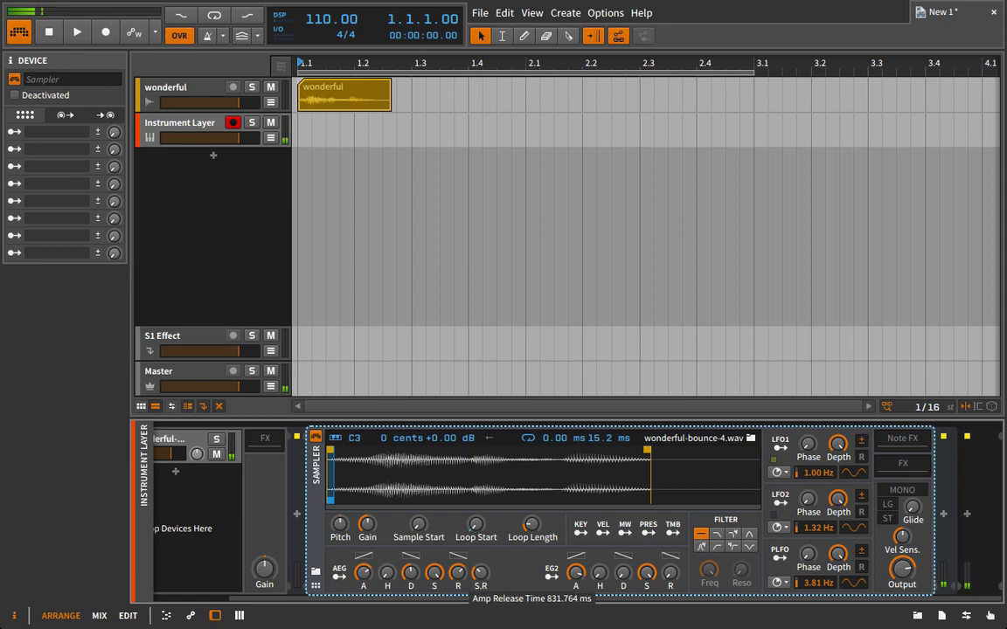
left_click_drag(674, 573, 674, 564)
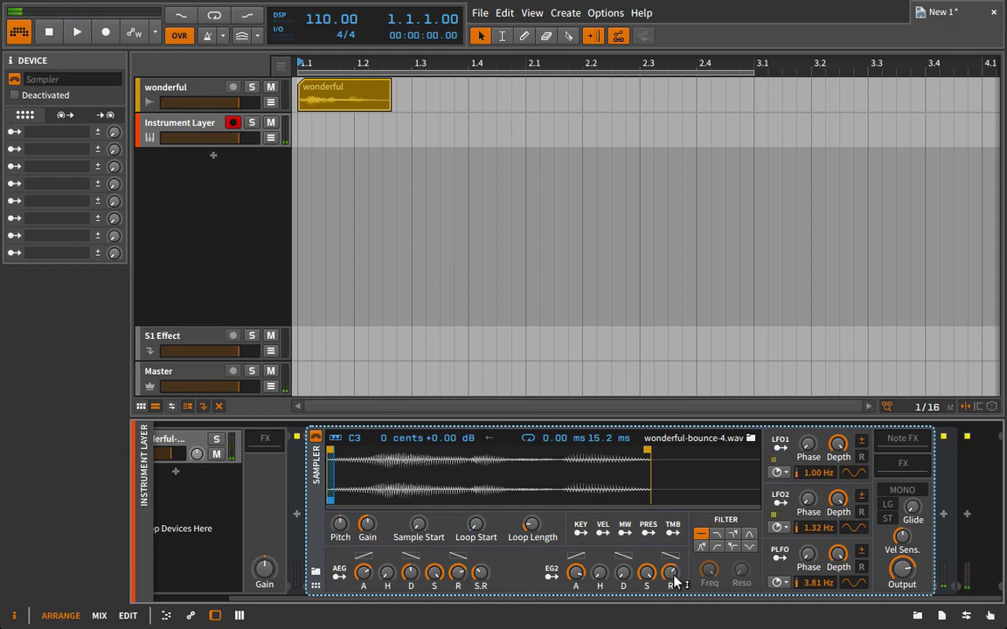
mouse_move(674, 582)
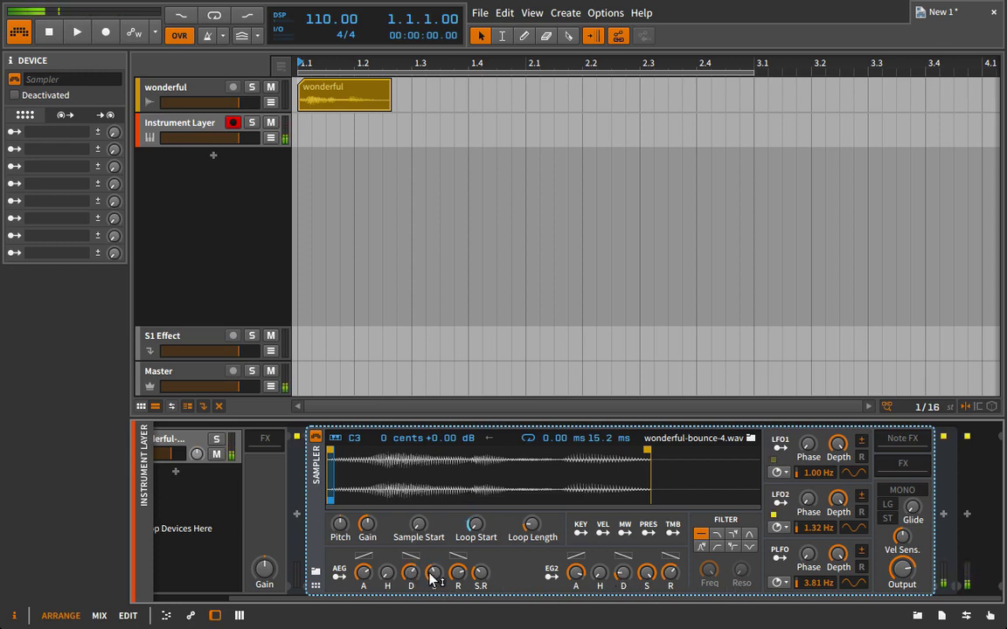
mouse_move(432, 577)
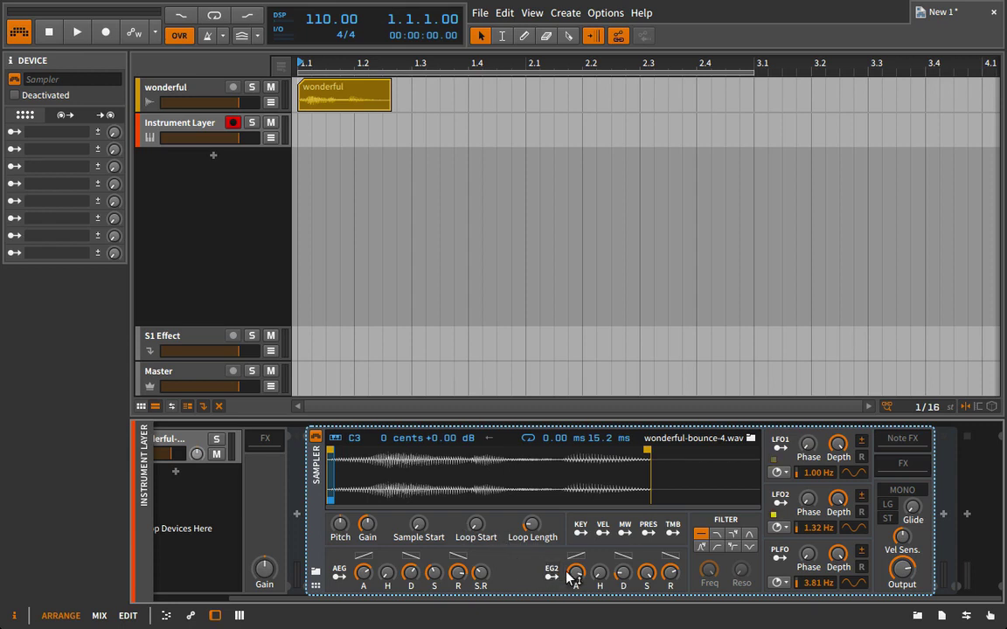
- Clear the EG2 modulation from the Loop Start knob
right_click(485, 530)
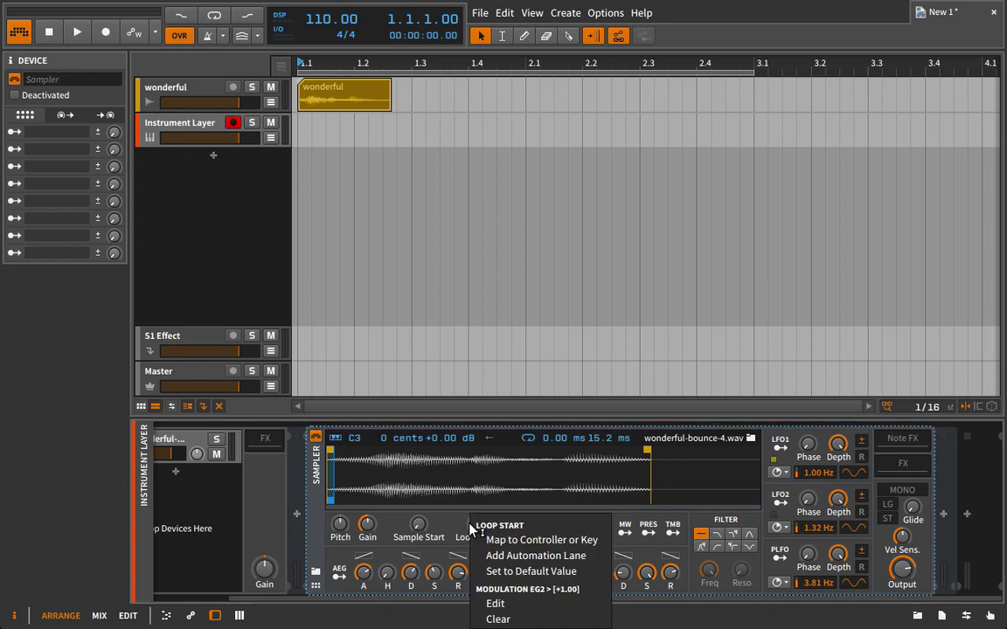
left_click(538, 620)
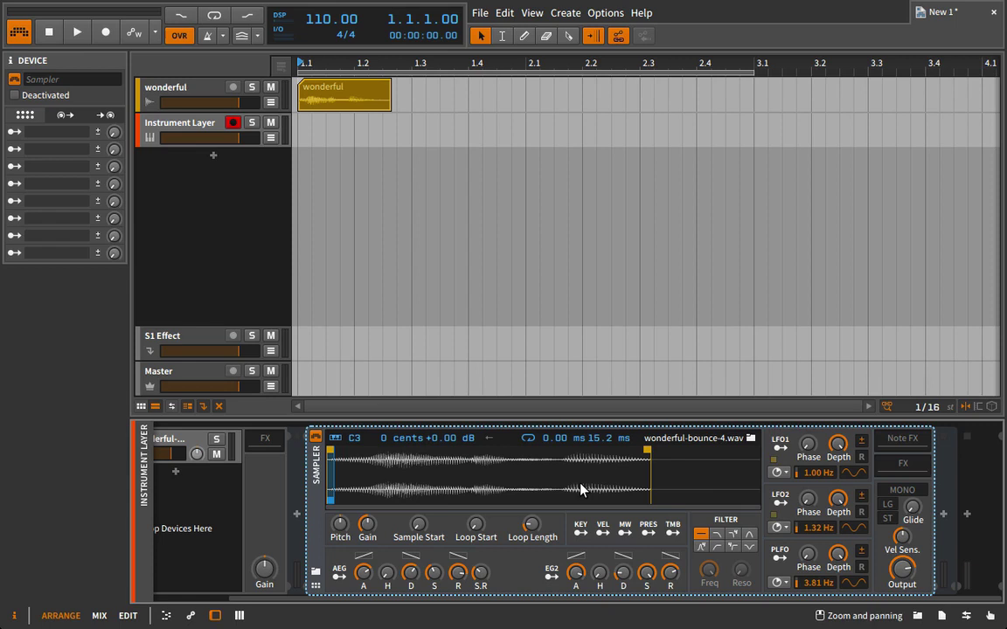
- Map LFO1 to Loop Start, retrigger it per note at 0.21 Hz, and set output to +0.00 dB
left_click(782, 450)
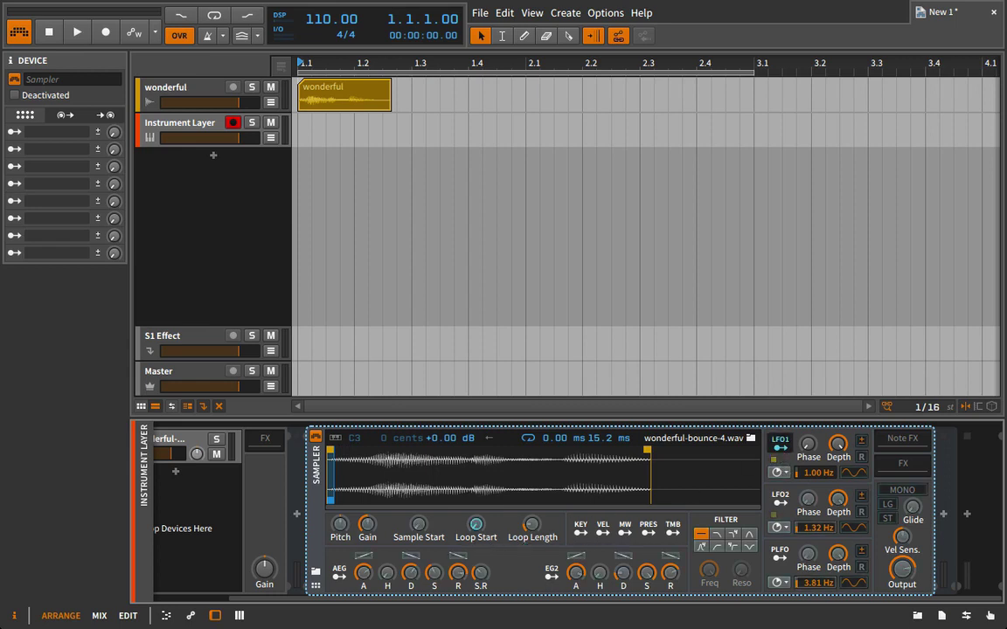
left_click(703, 400)
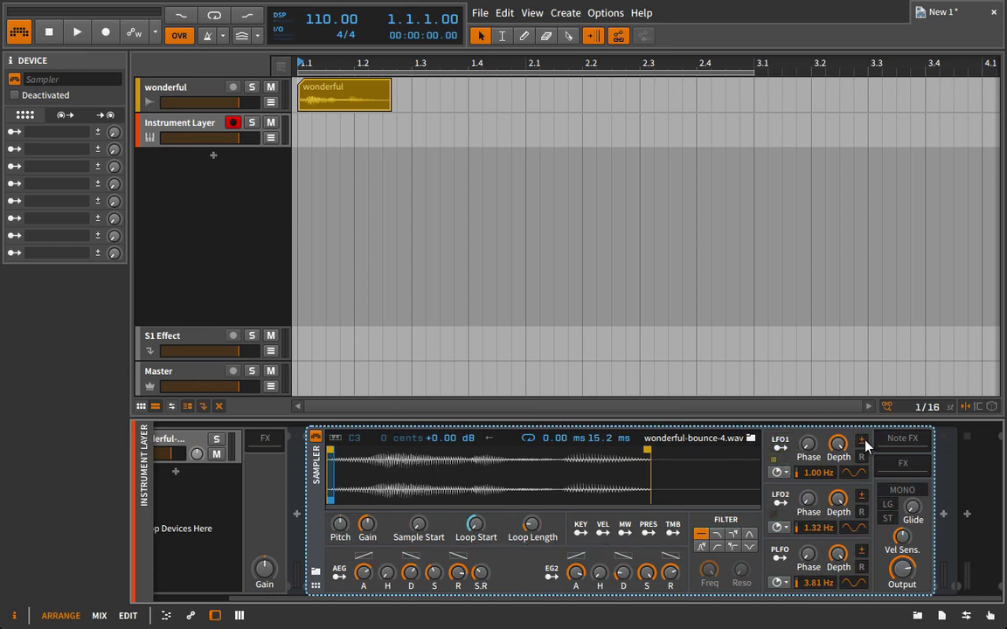
left_click(862, 458)
left_click_drag(813, 472, 823, 474)
left_click_drag(813, 472, 810, 426)
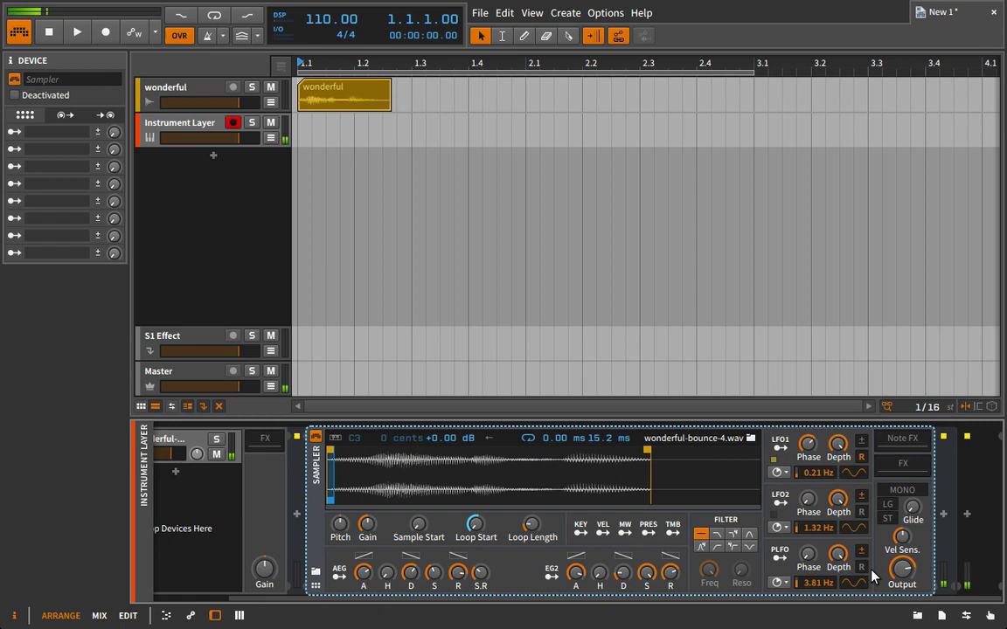
left_click(902, 570)
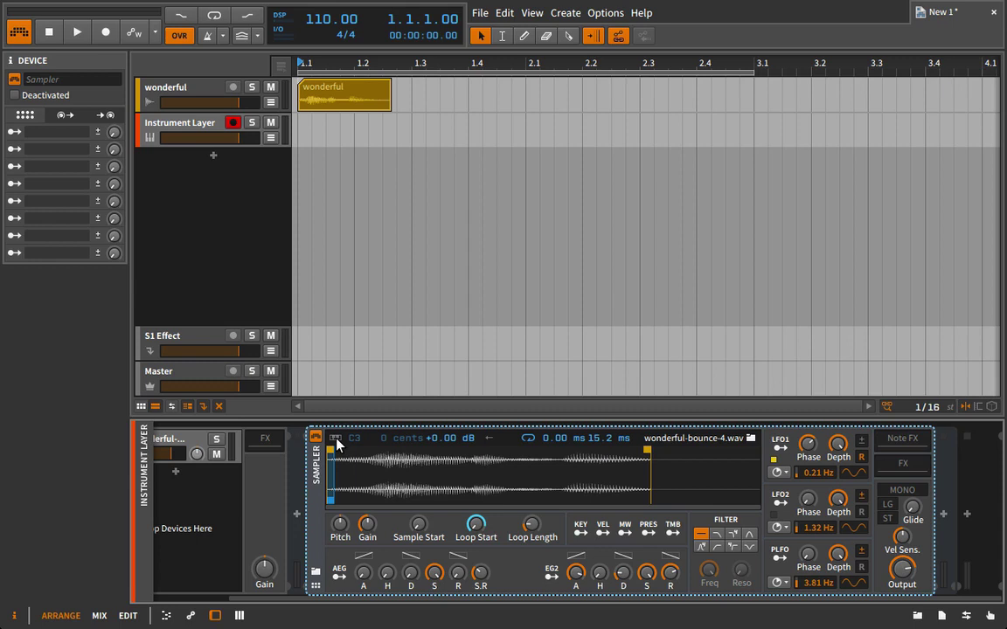
- Scroll the device chain to show the Sampler's layer list
mouse_move(374, 448)
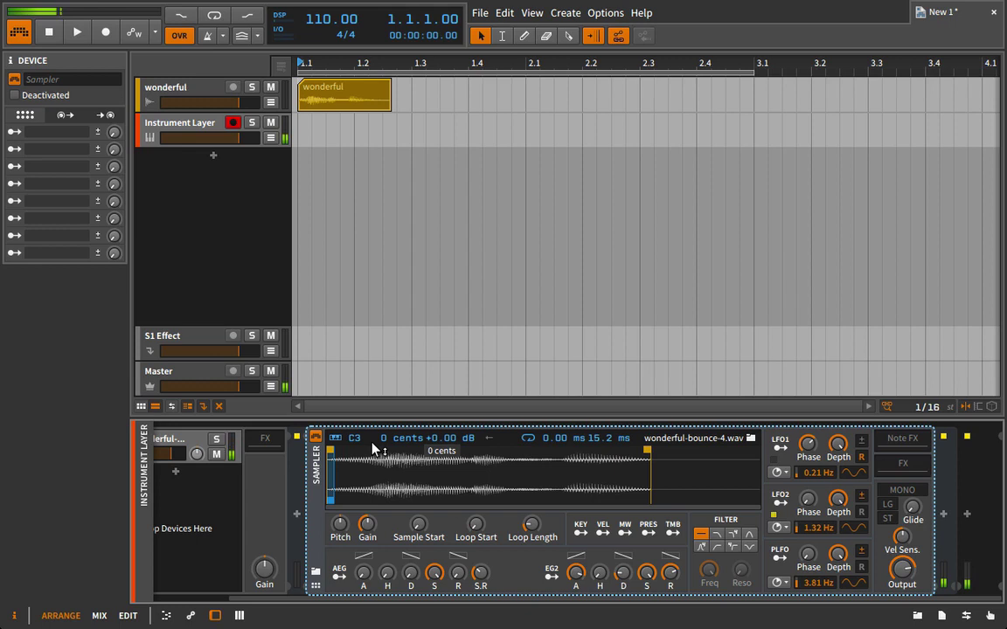
scroll(355, 494, "left", 2)
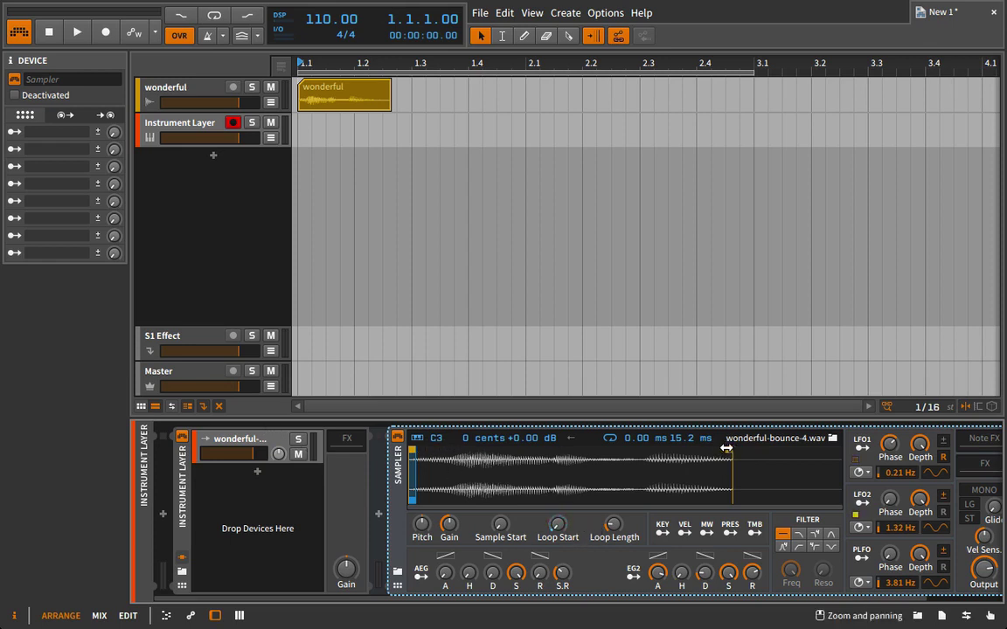
- Duplicate the sampler layer, solo the copy, and move its loop start and sample start later
left_click(244, 447)
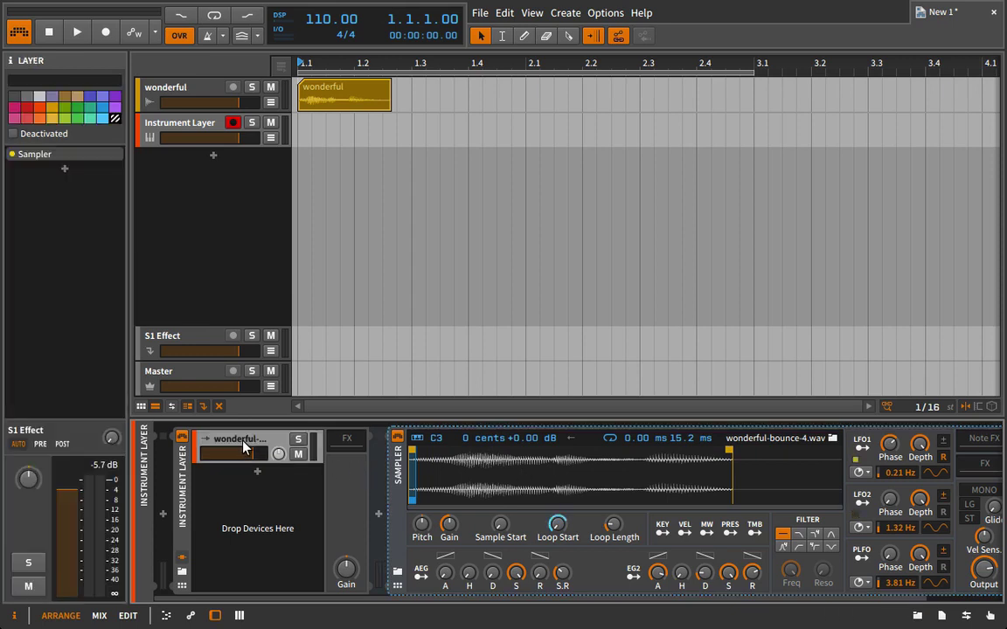
key("ctrl+d")
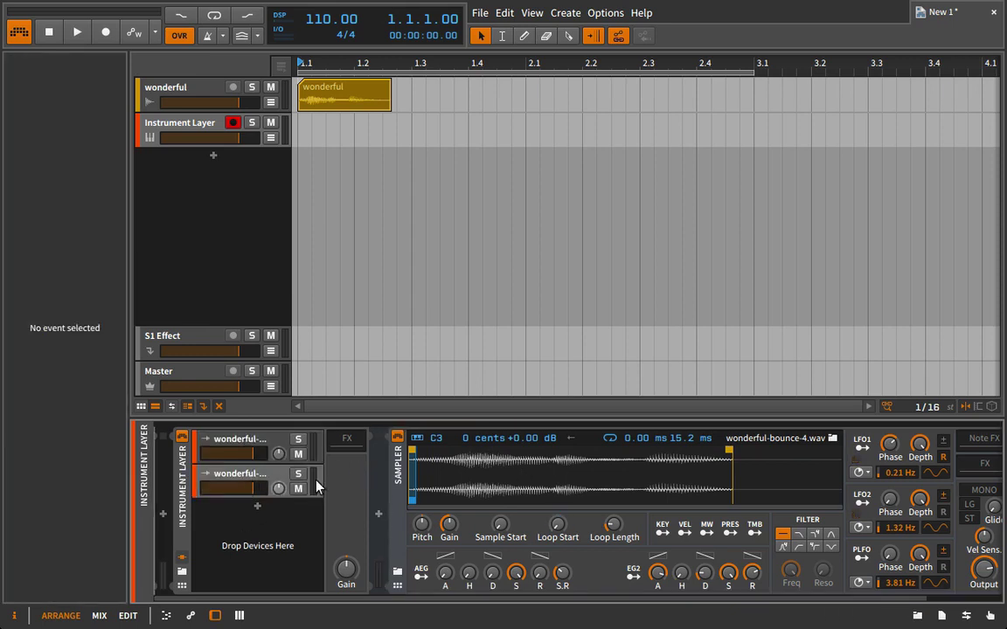
left_click(298, 475)
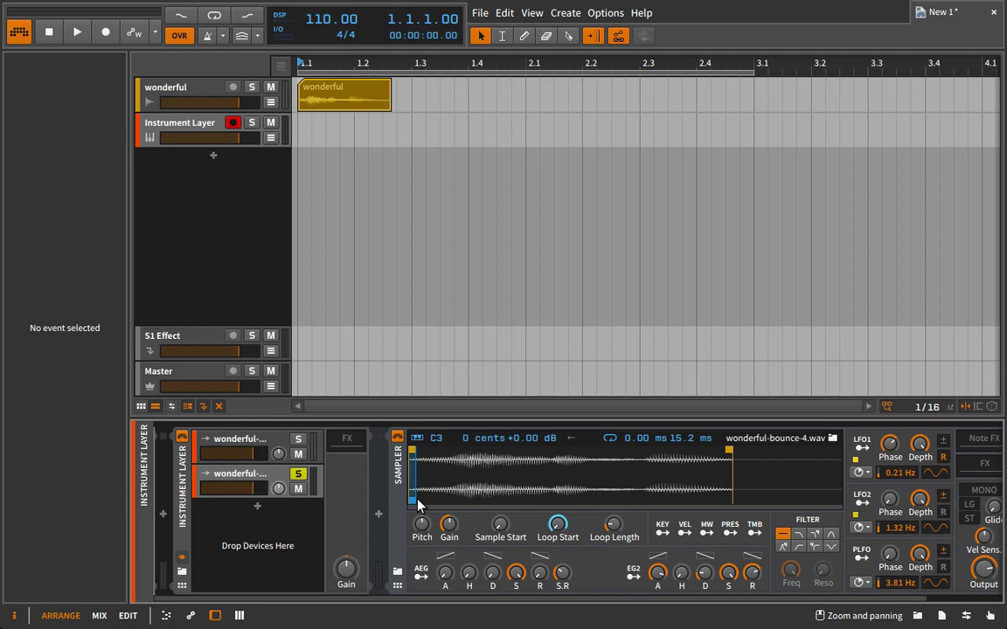
left_click_drag(418, 504, 572, 500)
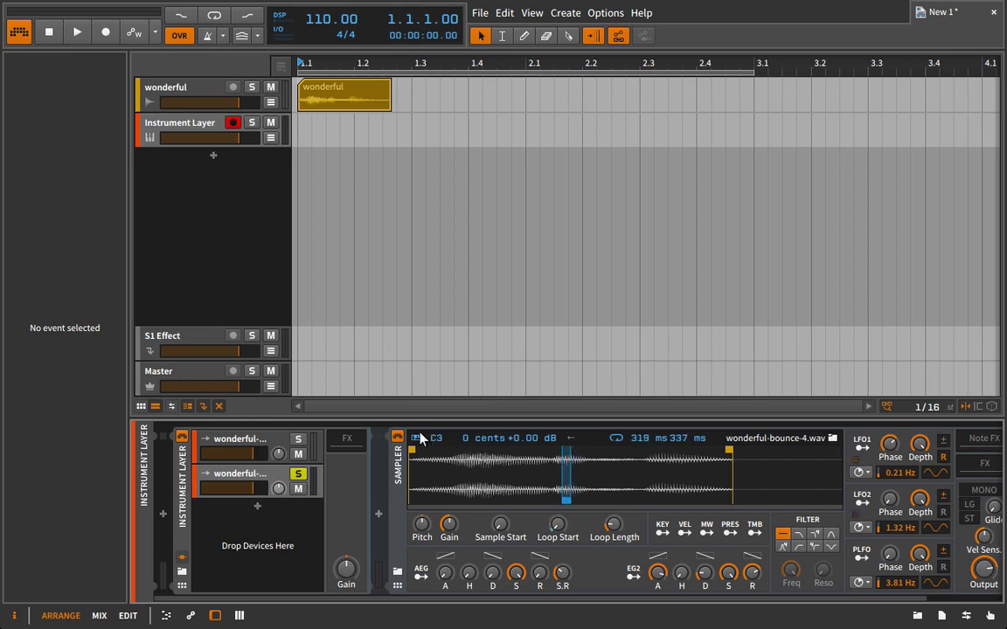
left_click_drag(410, 449, 562, 444)
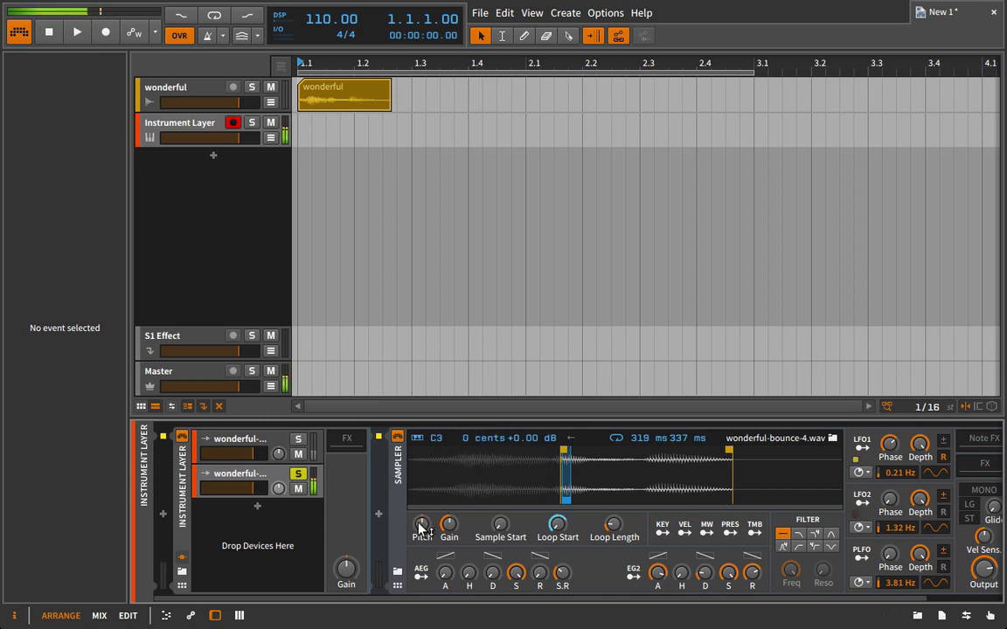
- Pitch the copy down 4.9 semitones and sweep its Loop Start with a square LFO1 at 87.5% phase
left_click_drag(421, 524, 420, 553)
left_click_drag(900, 472, 900, 466)
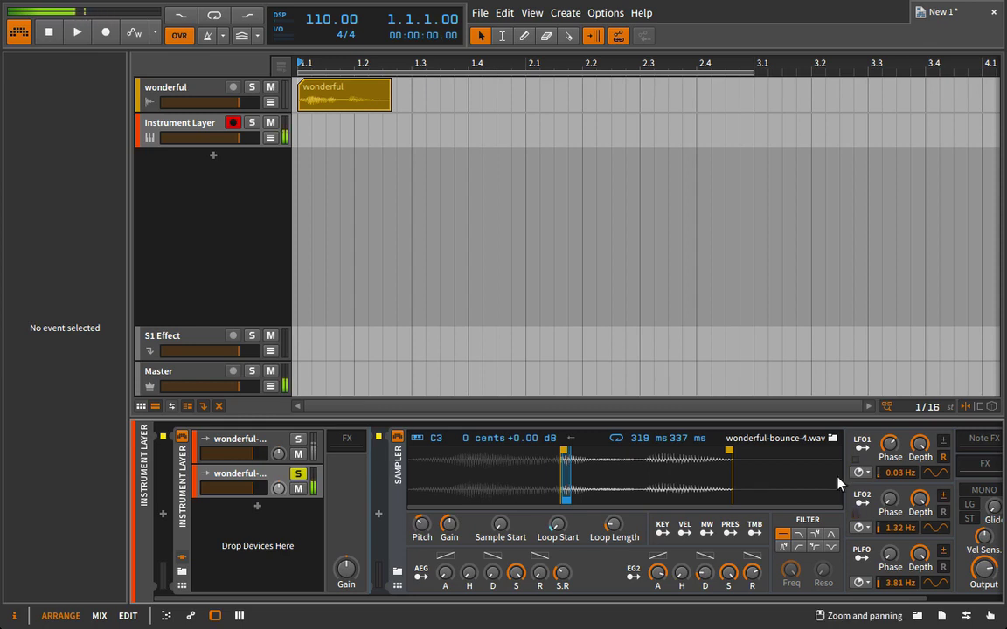
left_click_drag(935, 472, 937, 475)
left_click_drag(890, 443, 890, 427)
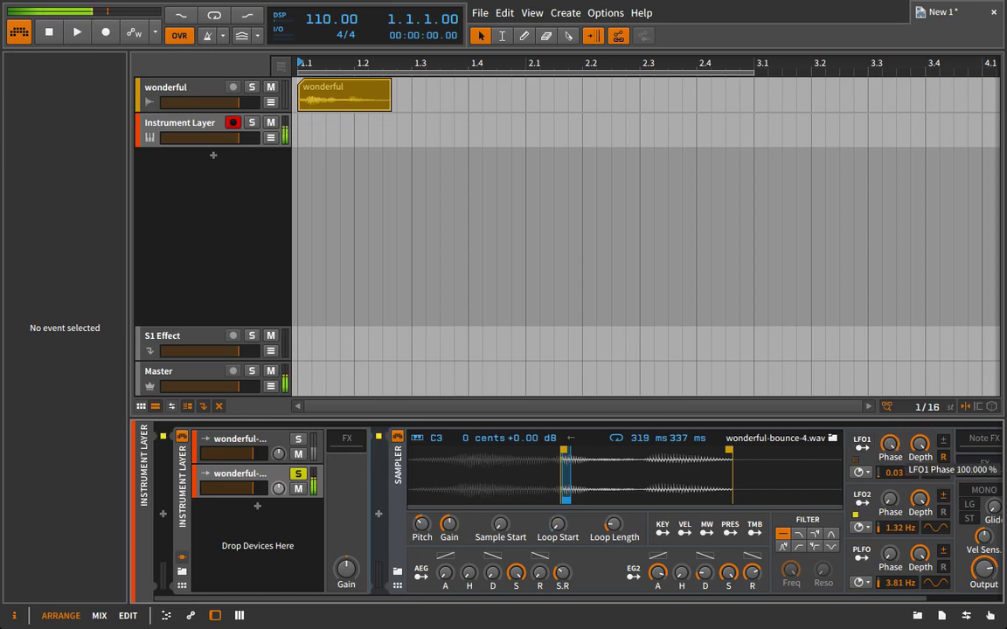
- Solo the original layer too and slightly lower the second layer's volume
left_click(298, 440)
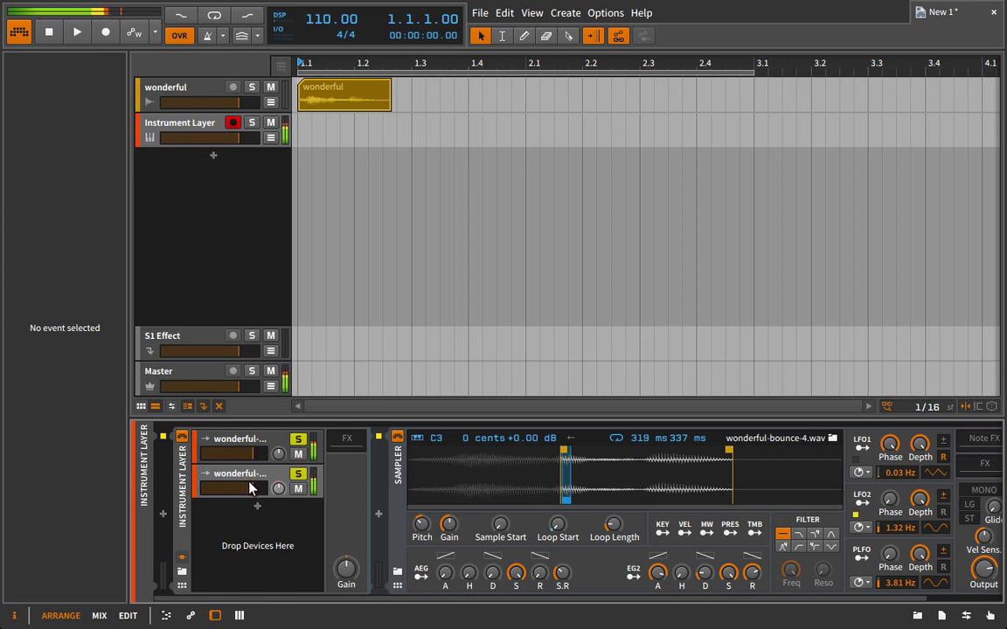
left_click_drag(255, 488, 246, 490)
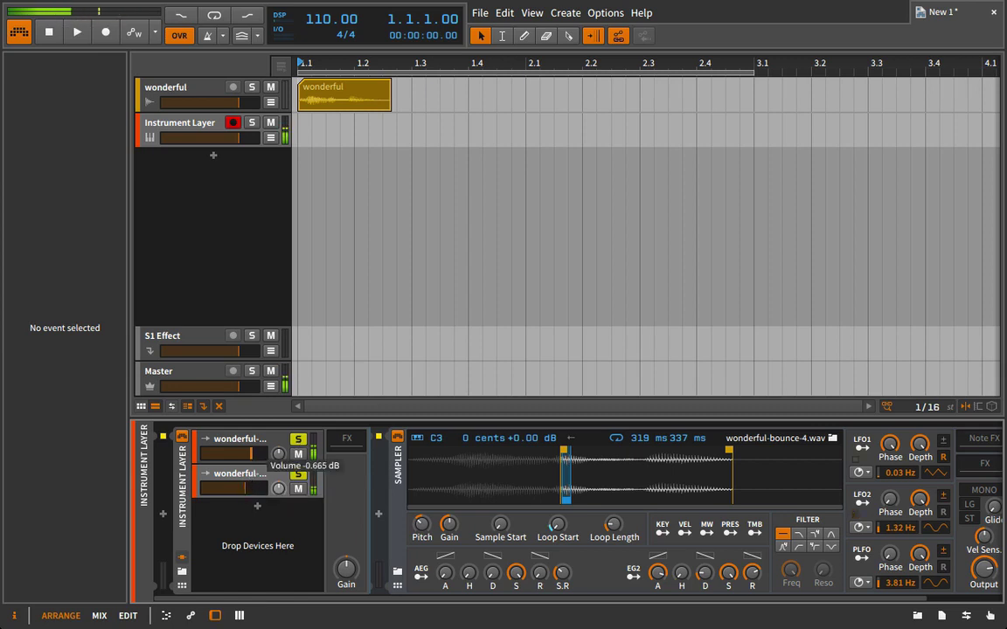
mouse_move(254, 459)
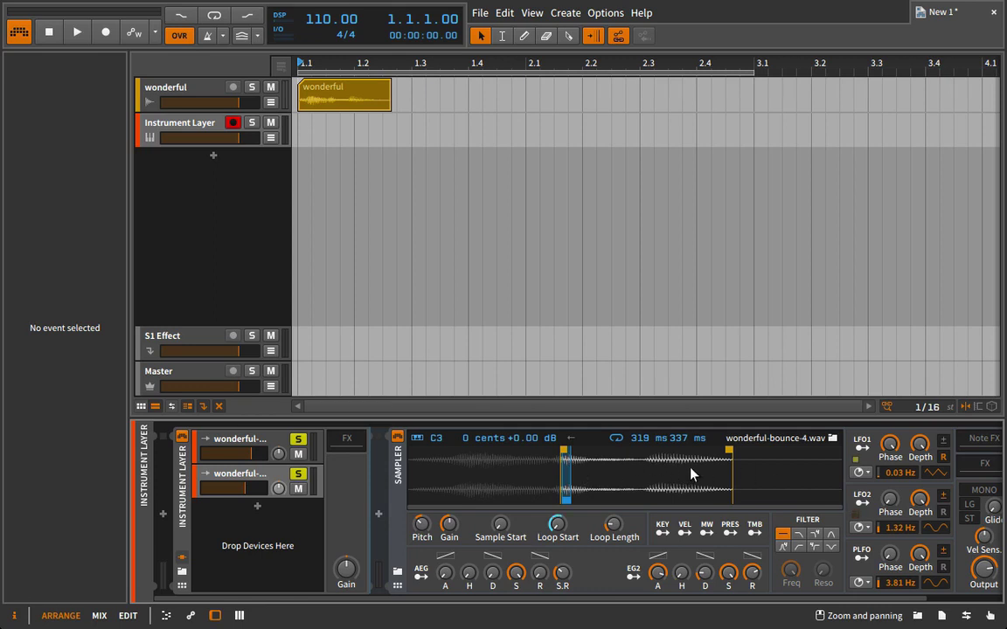
scroll(525, 507, "right", 2)
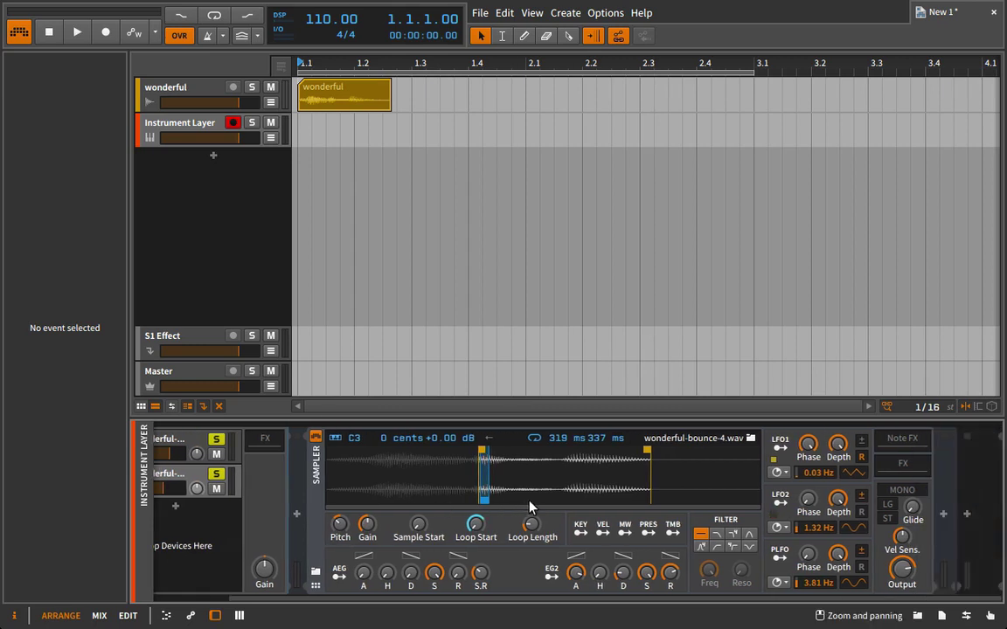
scroll(531, 507, "left", 2)
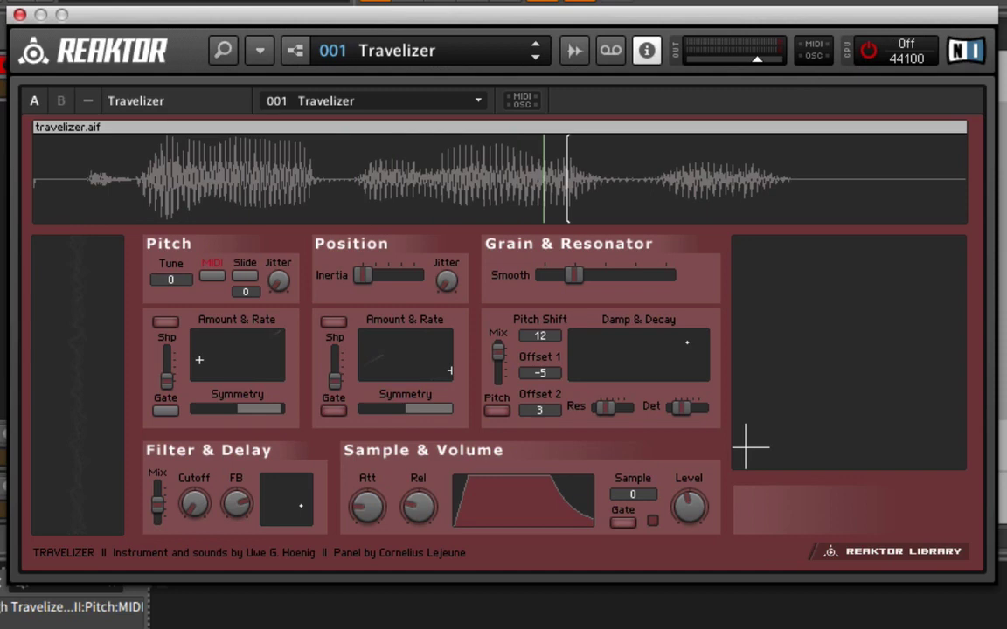
- Latch the Travelizer sample Gate on and switch Reaktor's audio engine on
left_click(626, 525)
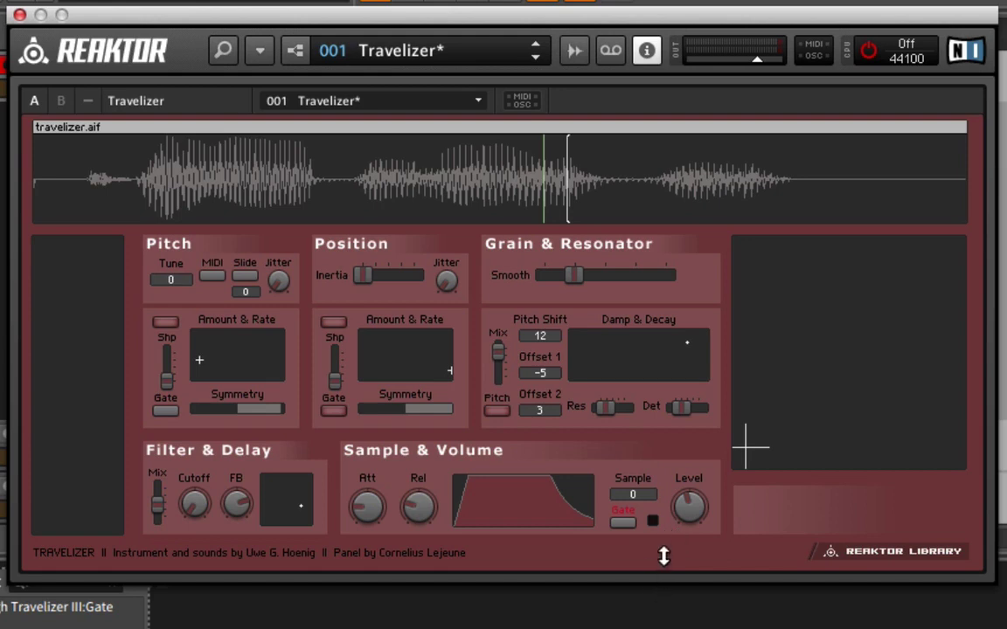
left_click(869, 45)
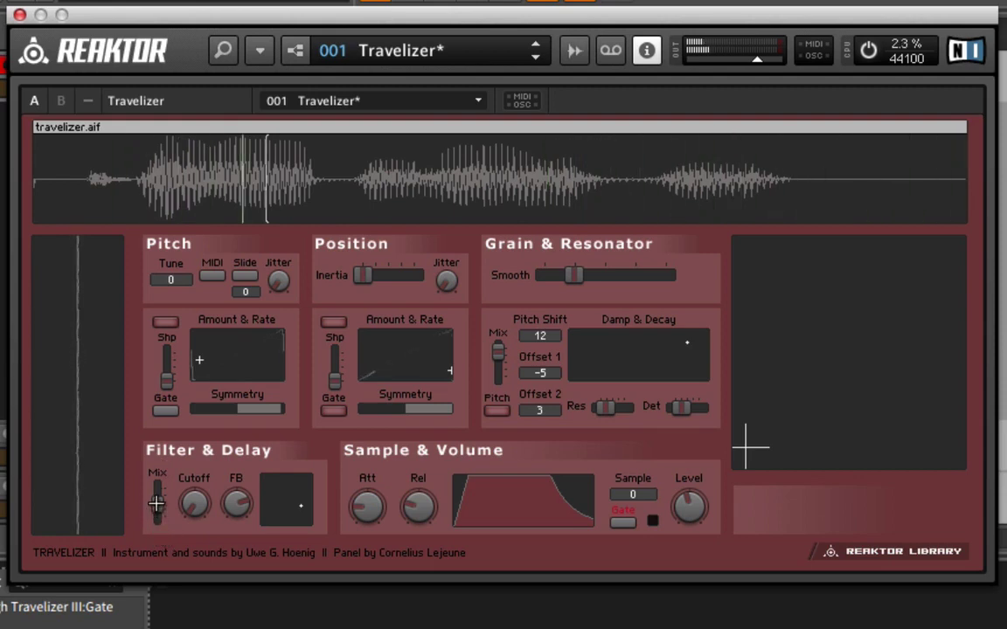
- Lower the Filter & Delay Mix and place the XY pad scan position lower left, near the sample start
left_click_drag(157, 509, 157, 517)
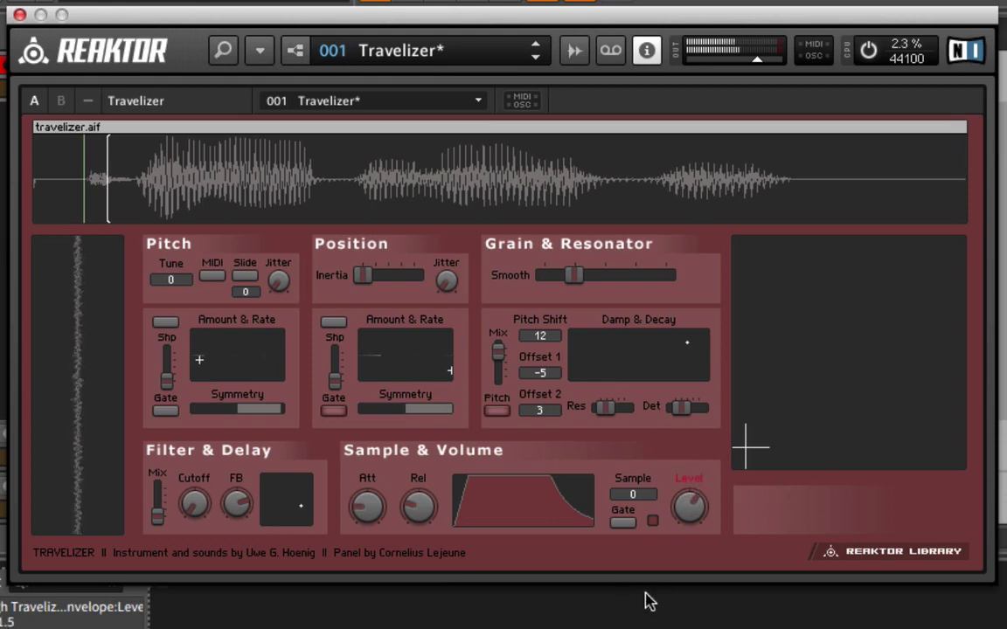
left_click_drag(747, 442, 770, 447)
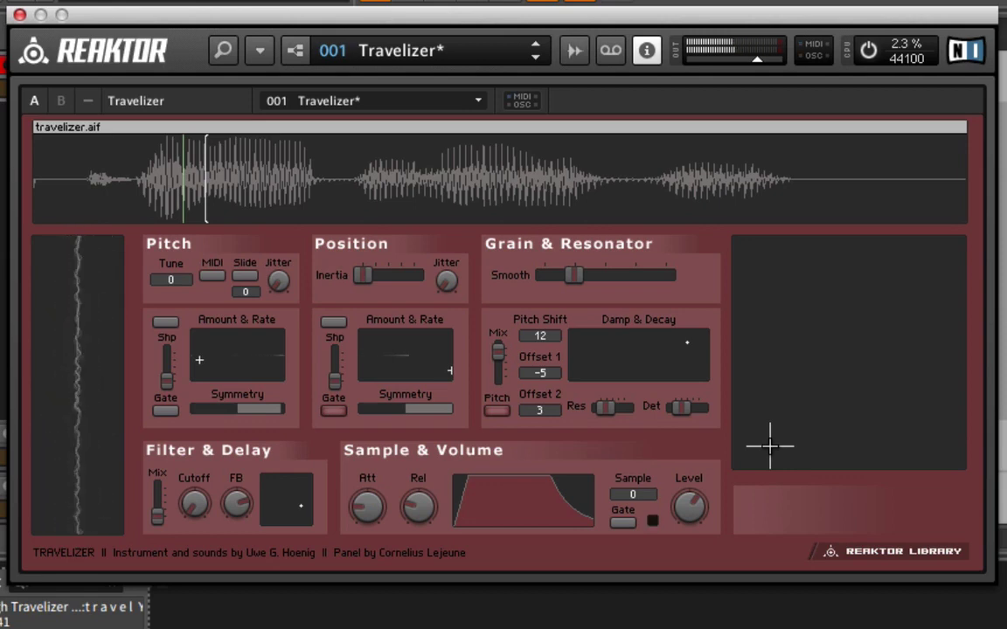
mouse_move(772, 454)
left_mouse_down()
mouse_move(767, 321)
mouse_move(760, 453)
left_mouse_up()
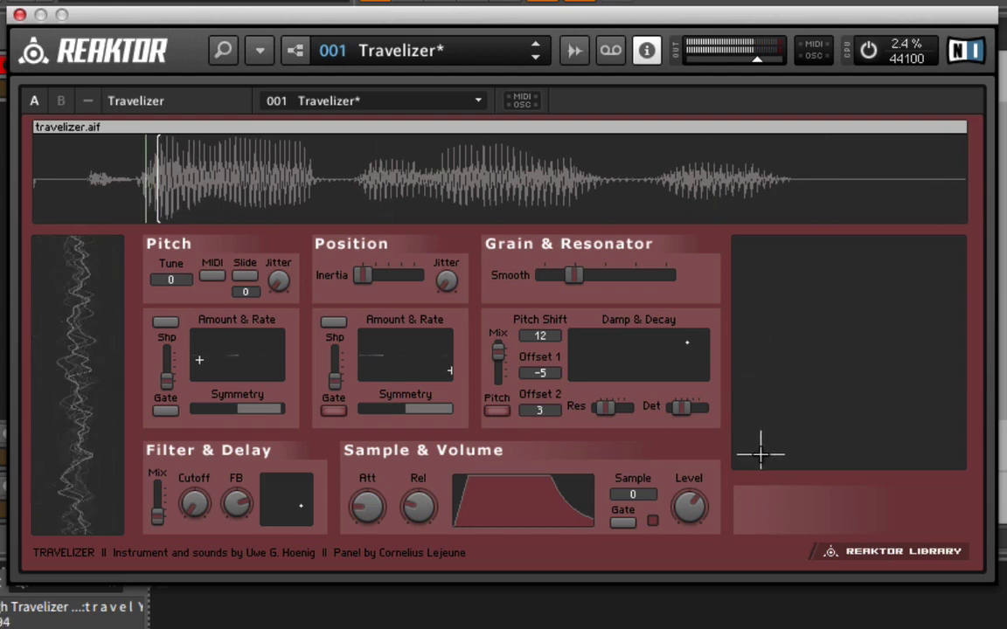
left_click_drag(760, 453, 760, 455)
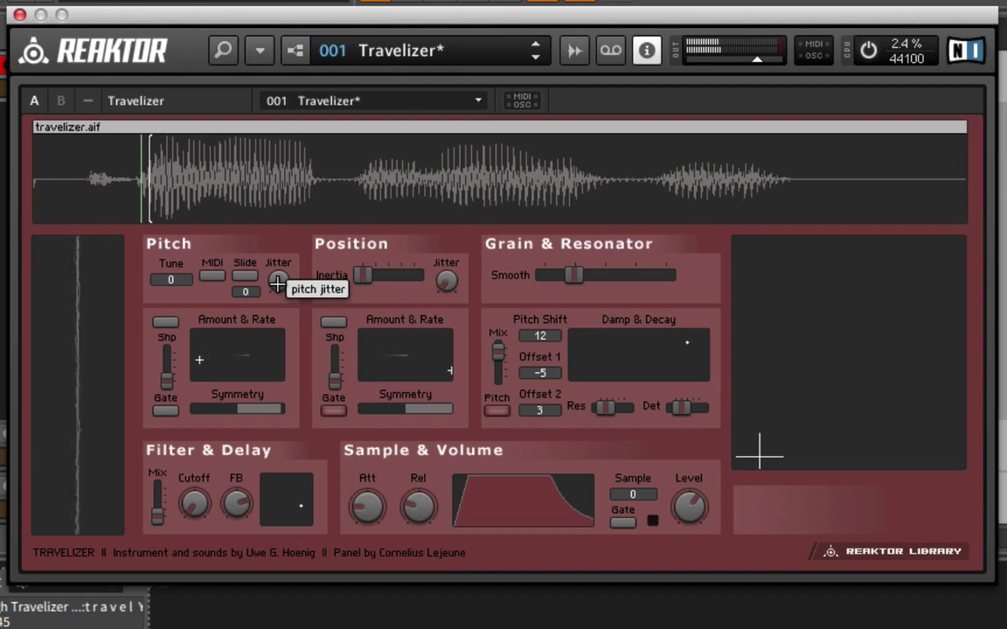
- Toggle resonator pitch tracking on and back off, then enable MIDI control of Travelizer's pitch
left_click(496, 411)
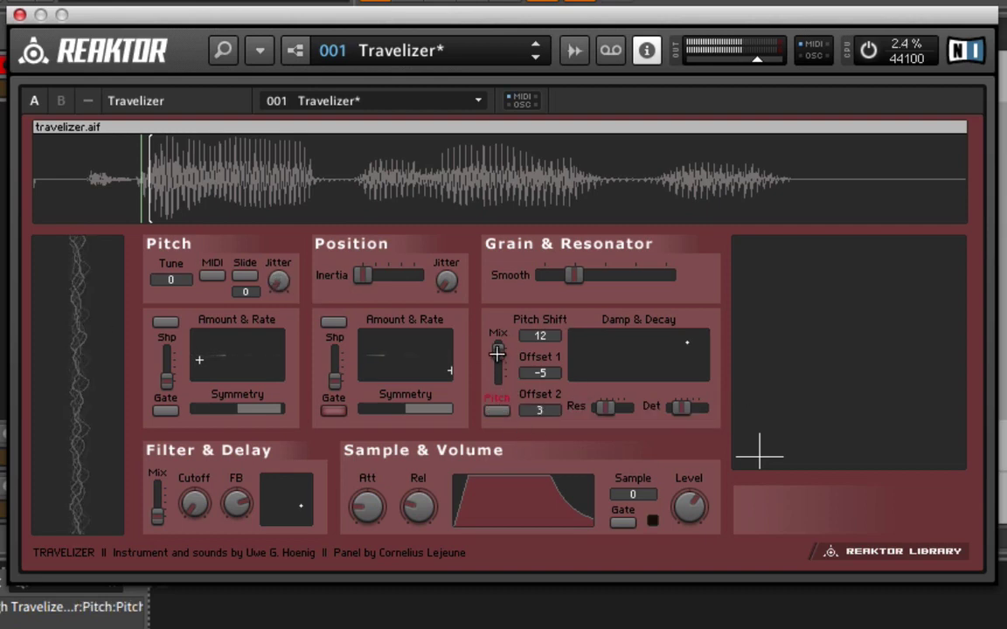
left_click(497, 410)
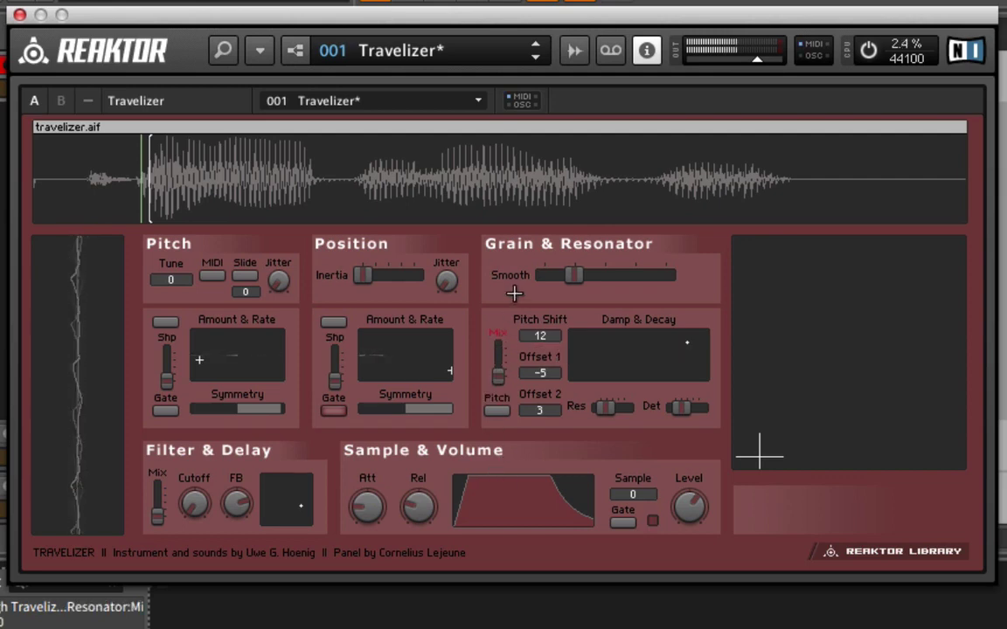
left_click(215, 277)
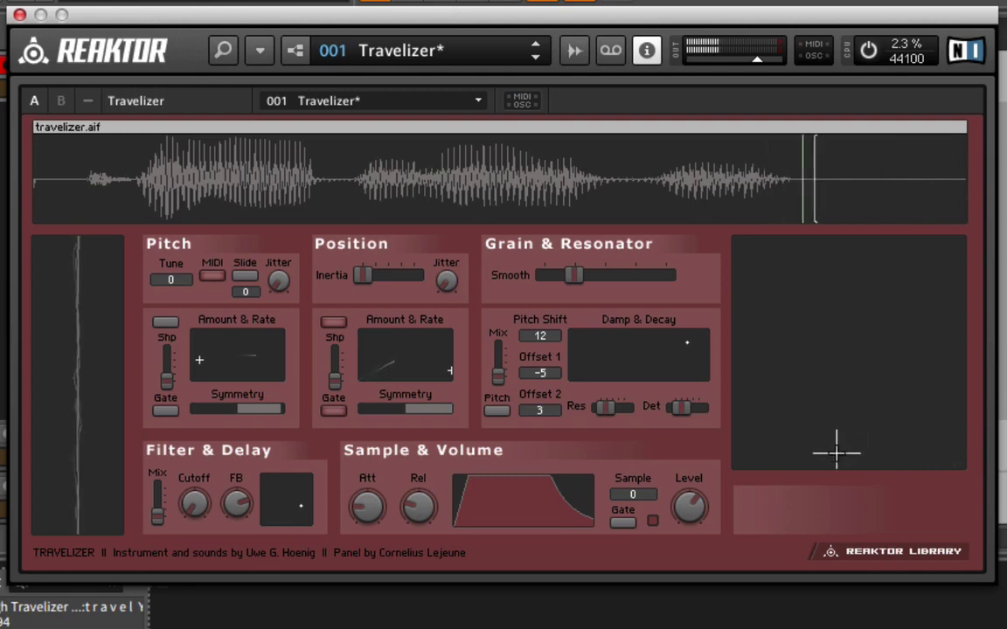
- Turn off the Position Gate and move the XY scan position to the middle of travelizer.aif
left_click_drag(750, 435, 705, 373)
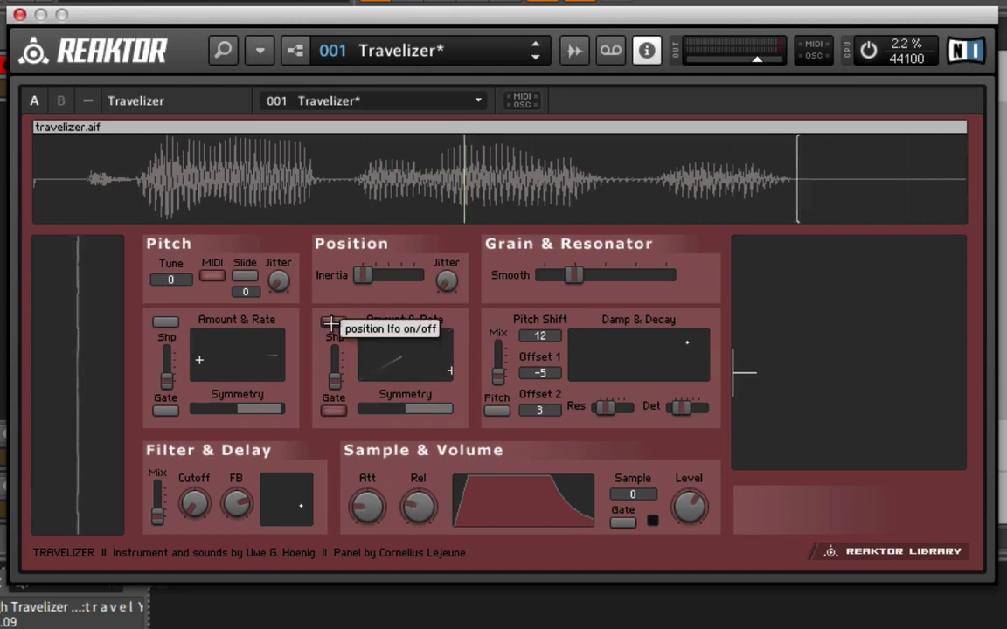
left_click(336, 407)
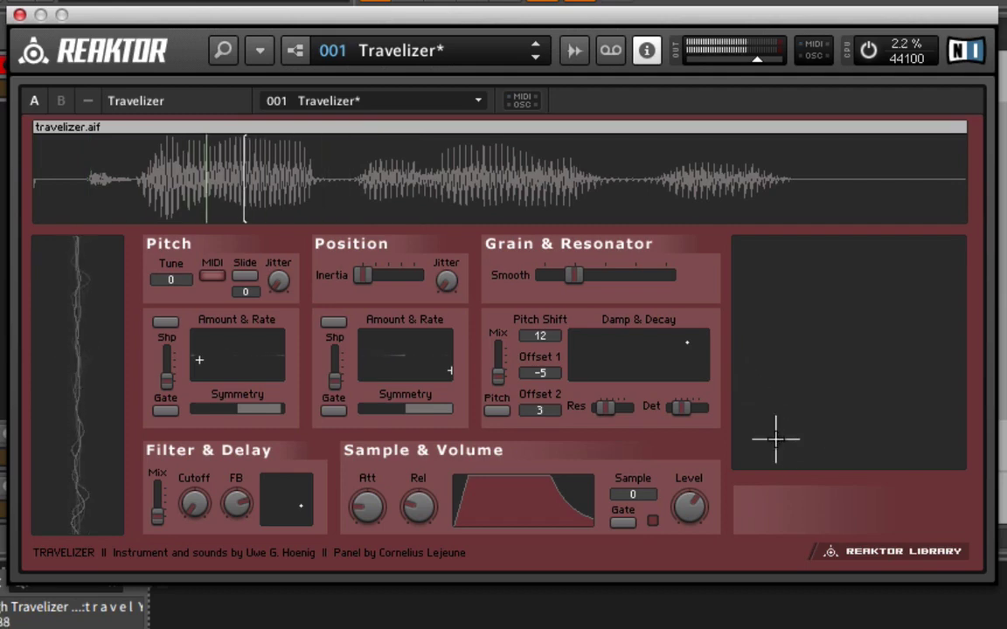
mouse_move(776, 439)
left_mouse_down()
mouse_move(838, 432)
mouse_move(844, 452)
left_mouse_up()
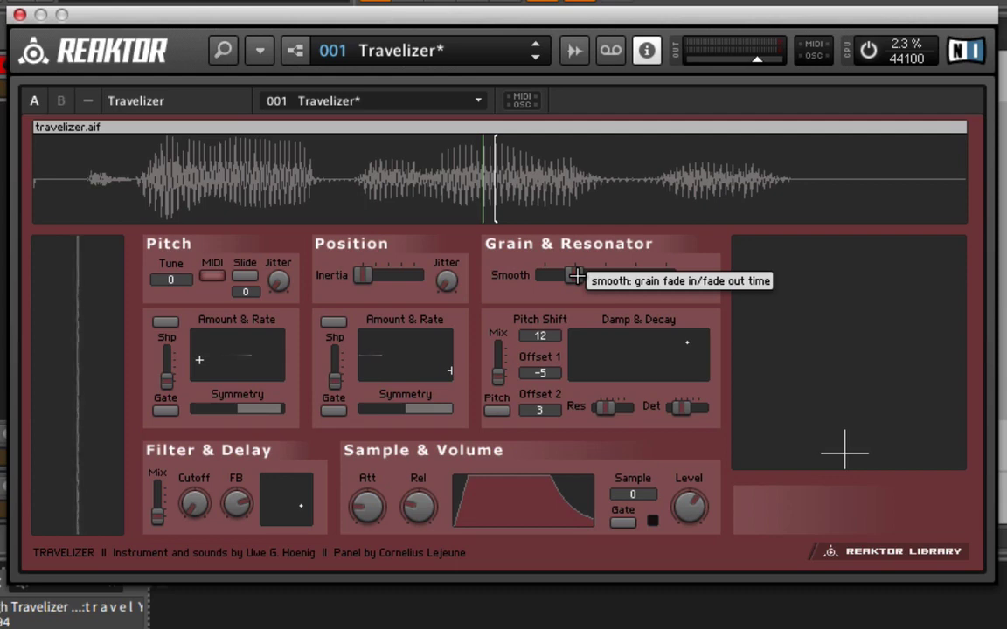
- Fine-tune grain smoothing to a longer fade and make the resonators follow MIDI pitch
mouse_move(576, 276)
left_mouse_down()
mouse_move(529, 278)
mouse_move(612, 276)
mouse_move(524, 277)
mouse_move(631, 277)
mouse_move(541, 278)
mouse_move(558, 277)
left_mouse_up()
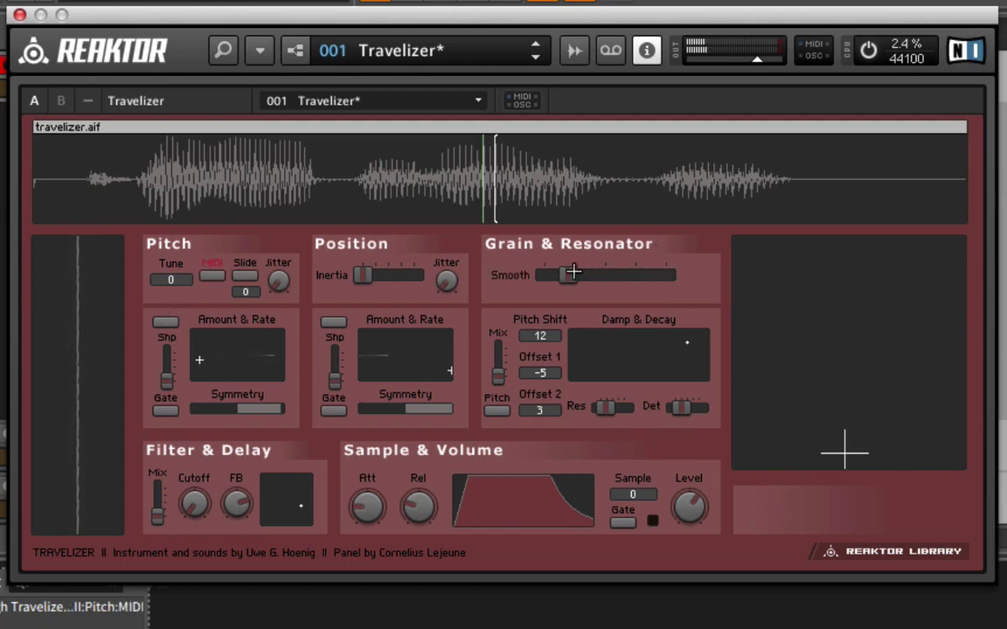
left_click_drag(574, 273, 546, 272)
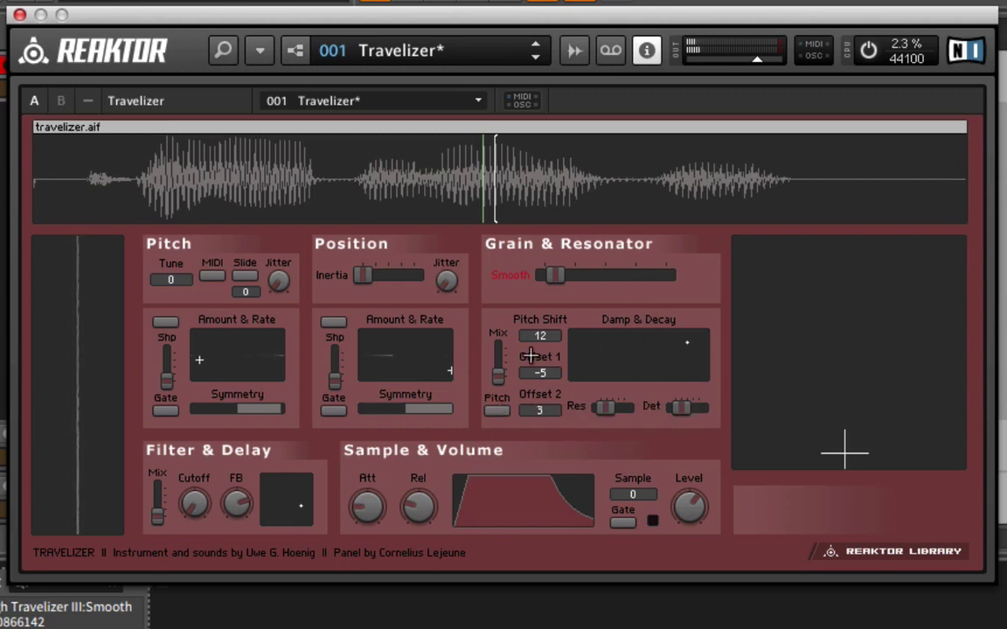
left_click(496, 410)
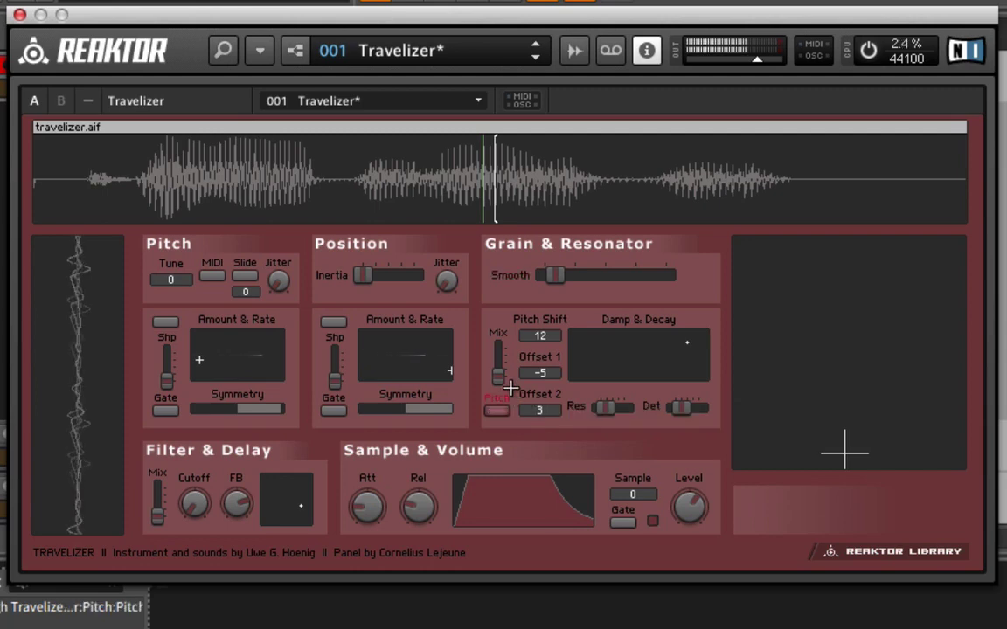
left_click_drag(560, 274, 592, 273)
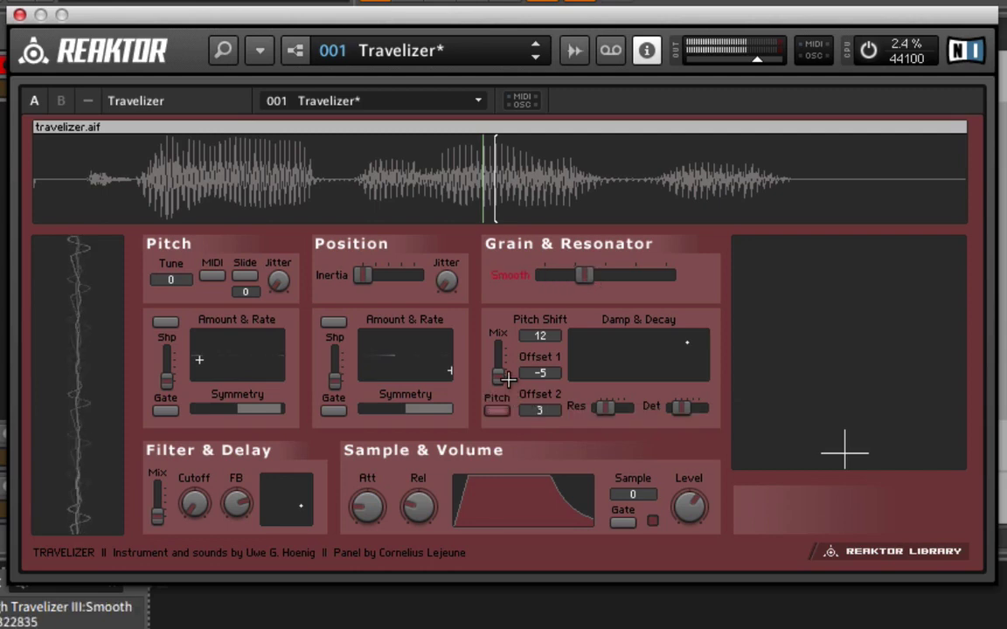
- Push the resonator mix close to full and adjust resonator damping and decay
left_click_drag(508, 378, 516, 353)
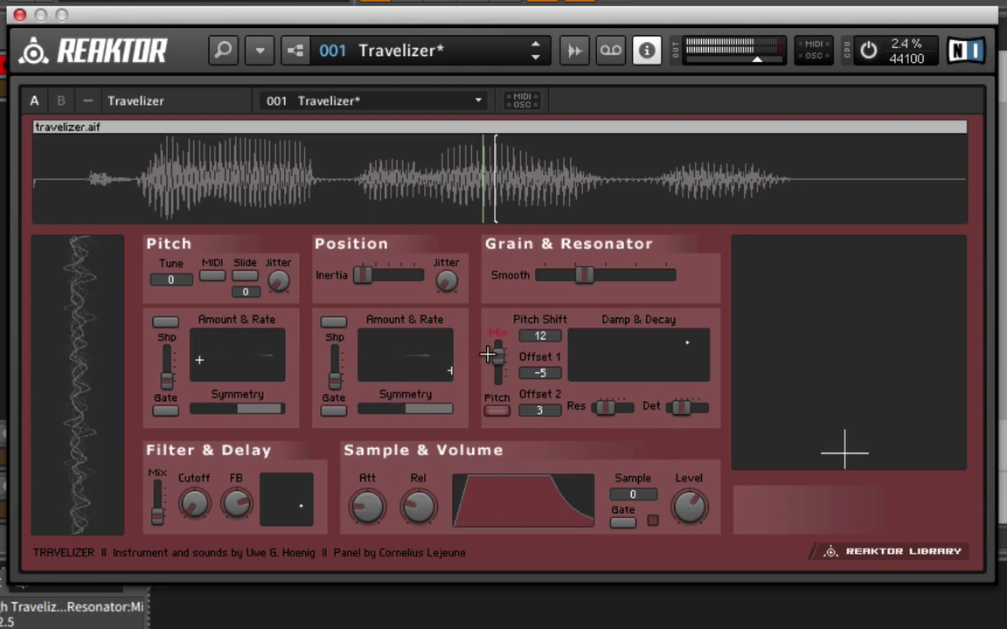
left_click_drag(488, 353, 504, 320)
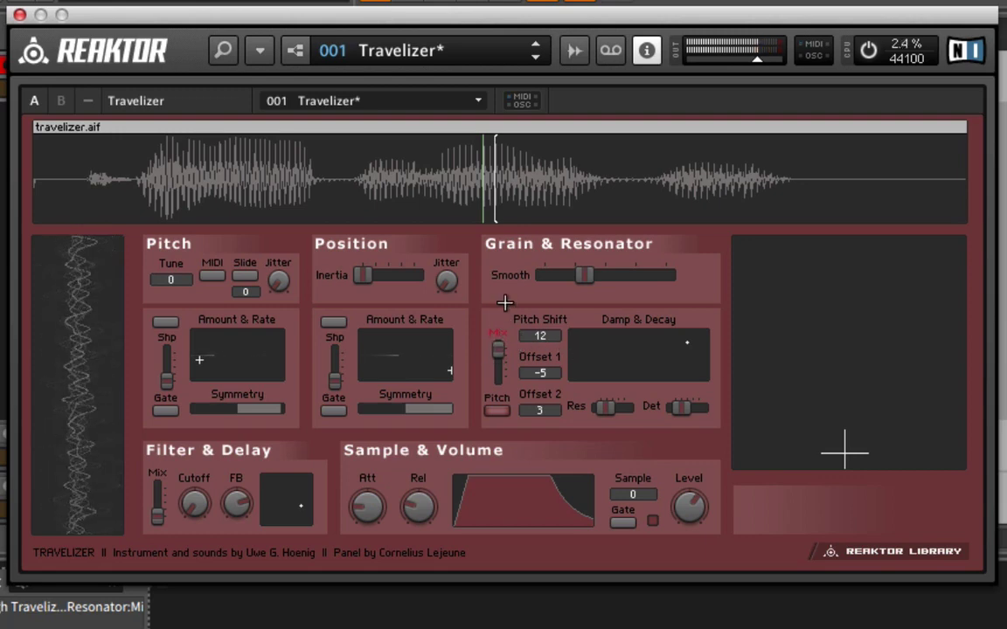
left_click_drag(683, 350, 674, 347)
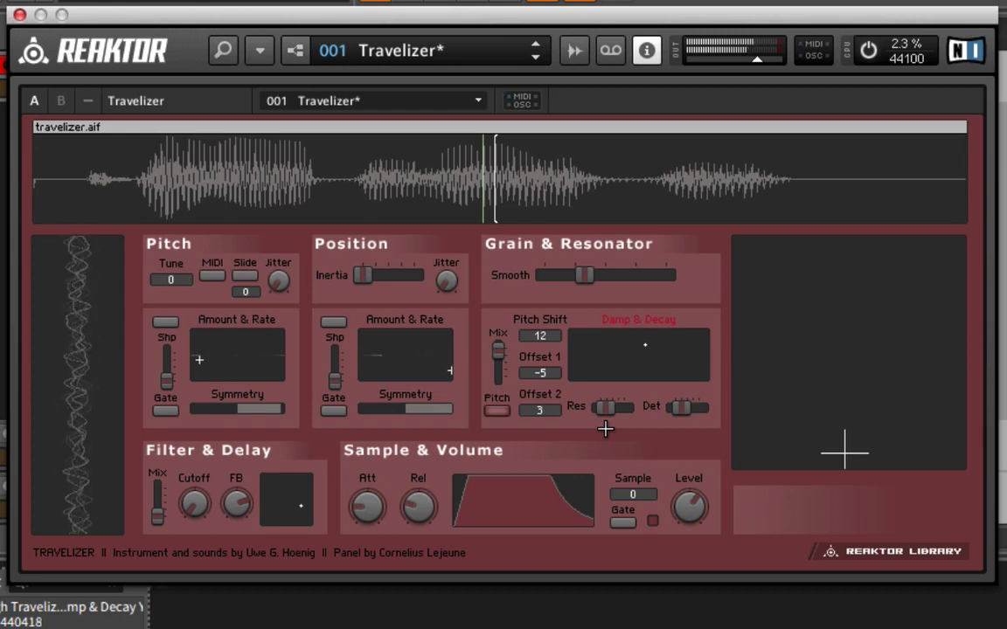
- Set resonator Pitch Shift to -12 with Offset 1 at 0 and Offset 2 at 12, adjusting resonance and detune
left_click(539, 335)
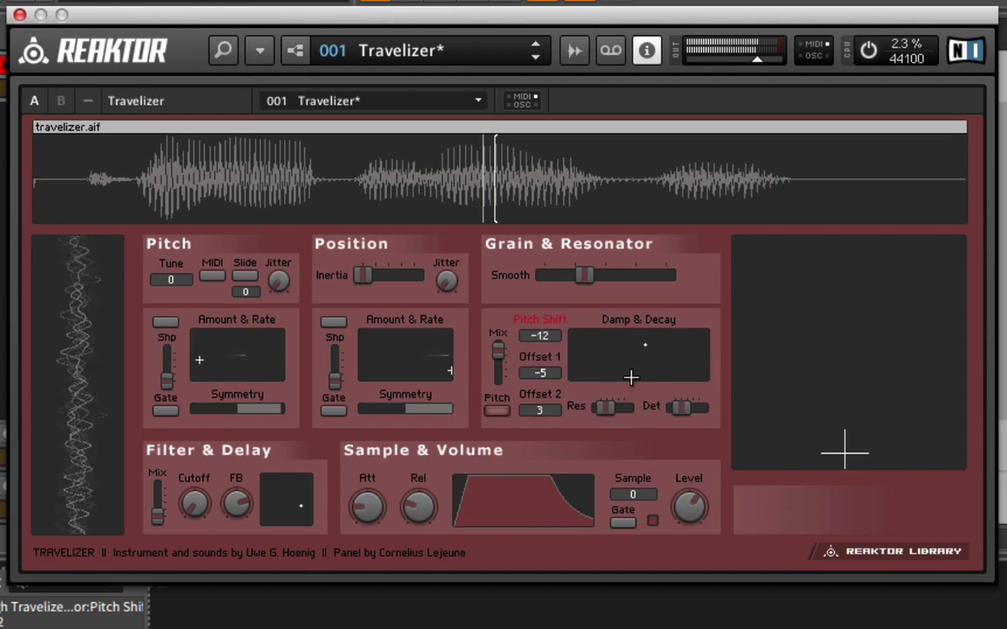
left_click_drag(544, 374, 550, 385)
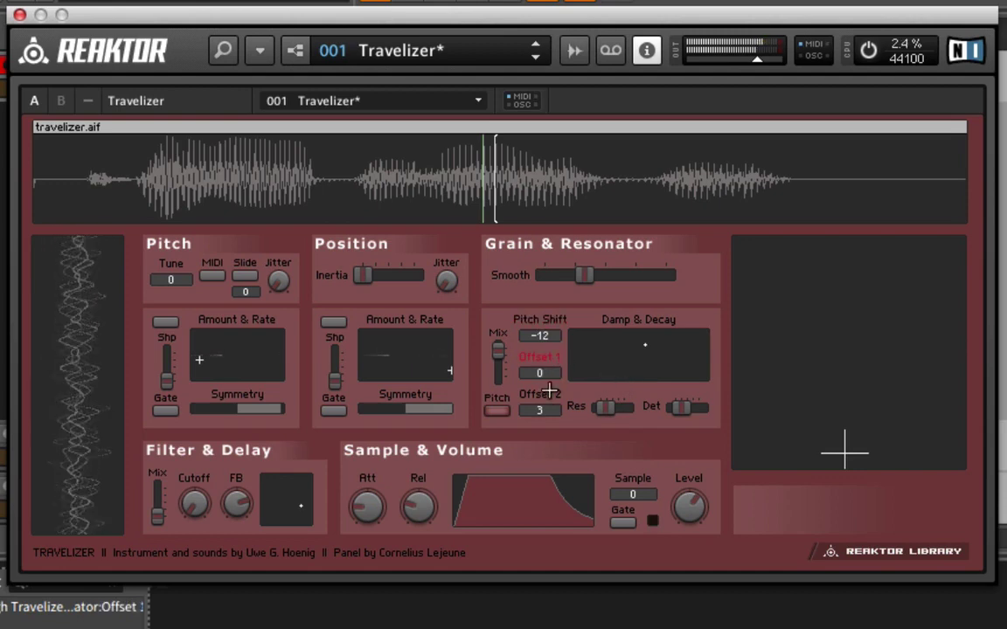
left_click(545, 410)
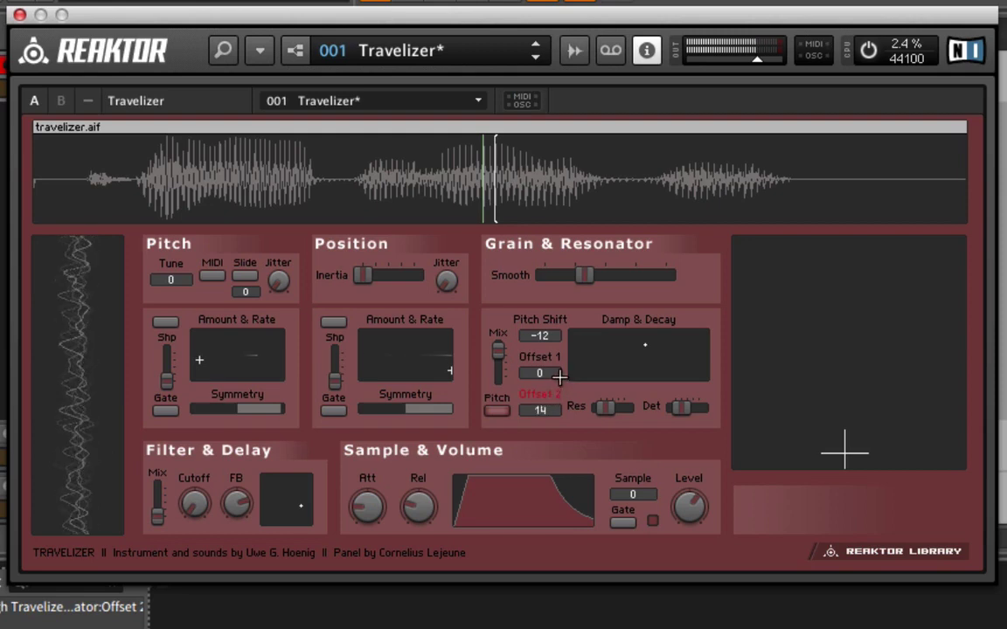
left_click(612, 409)
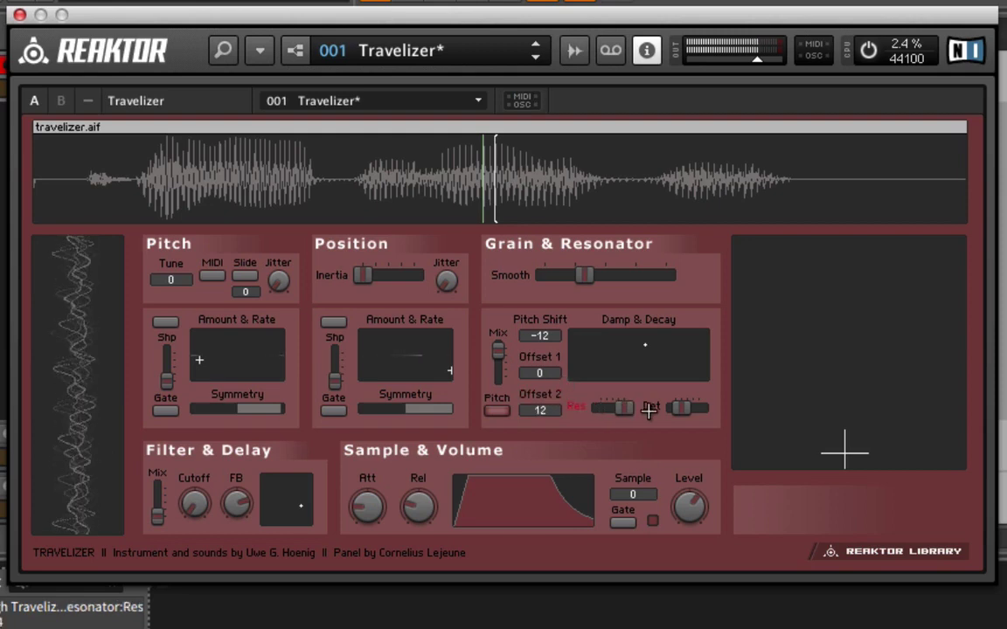
mouse_move(677, 412)
left_mouse_down()
mouse_move(704, 409)
mouse_move(679, 408)
mouse_move(704, 413)
mouse_move(690, 428)
left_mouse_up()
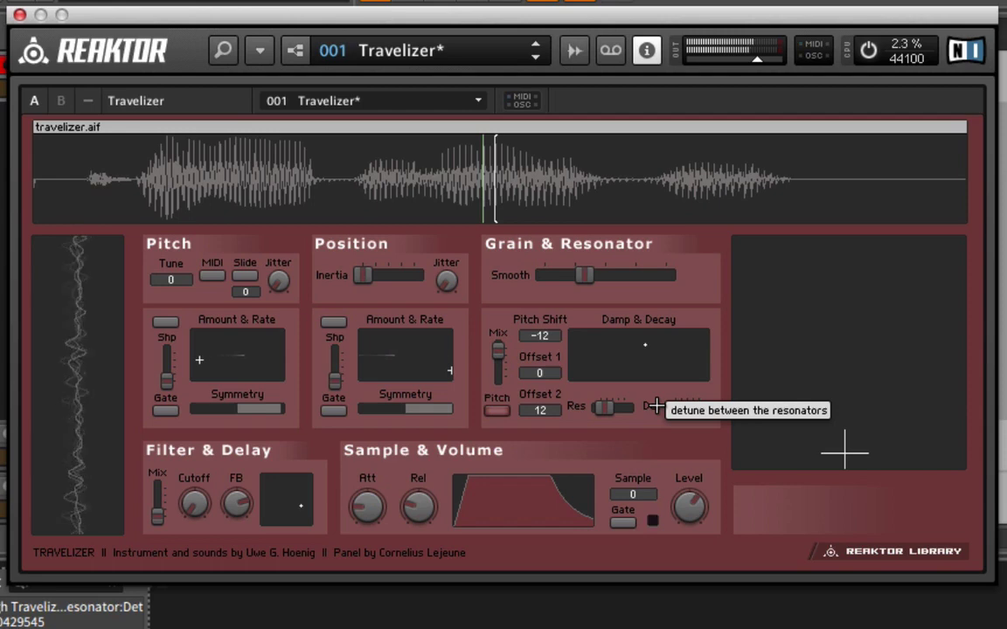
- Rework the Damp & Decay pad, raising decay and sliding damping down
left_click_drag(647, 348, 643, 316)
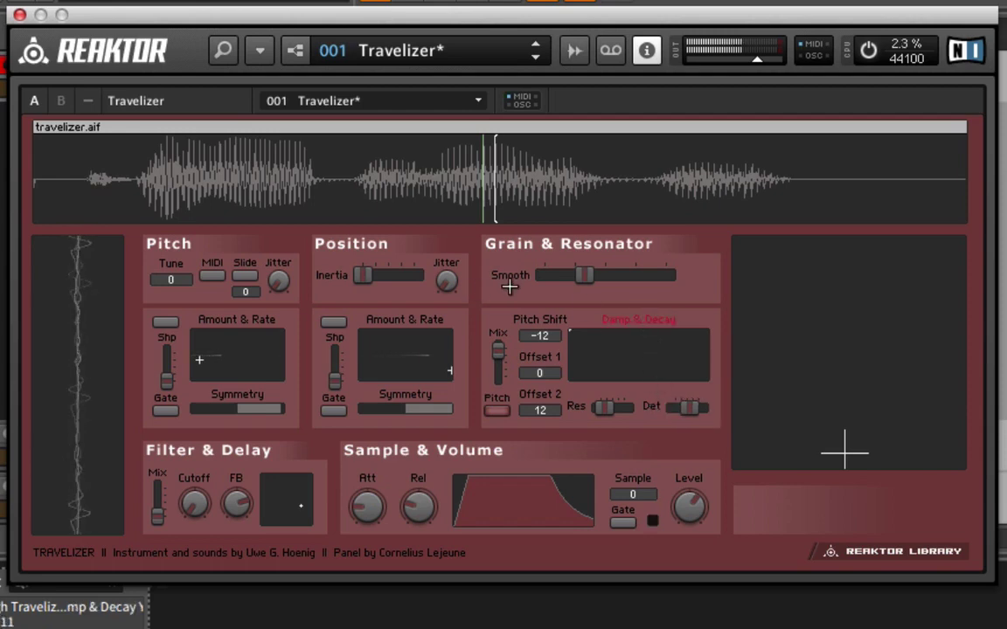
left_click_drag(570, 345, 606, 423)
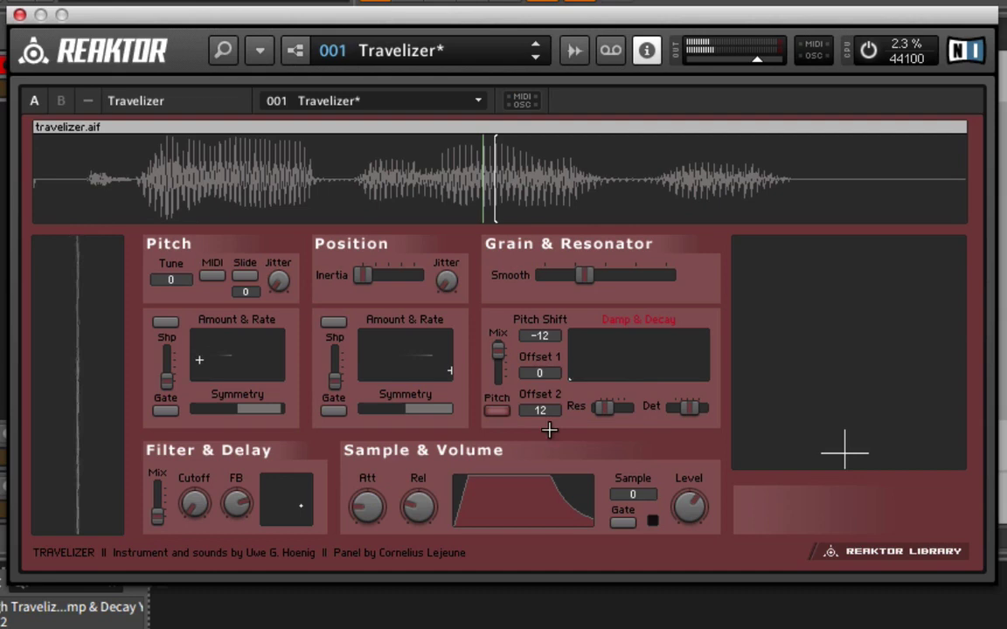
left_click_drag(577, 440, 740, 446)
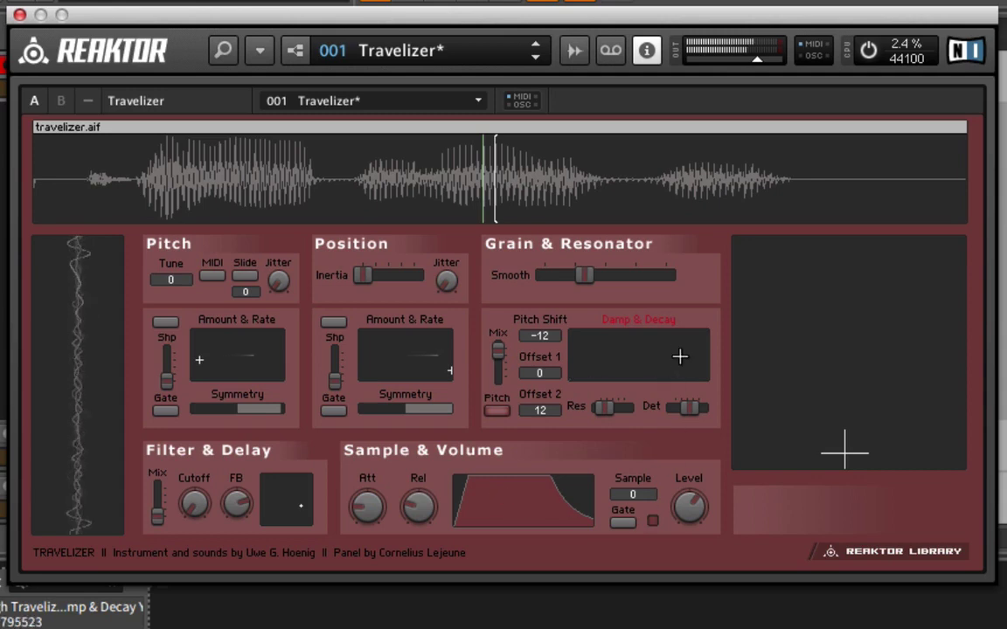
- Switch on the position LFO and shift the grain scan position leftward across the sample
mouse_move(744, 314)
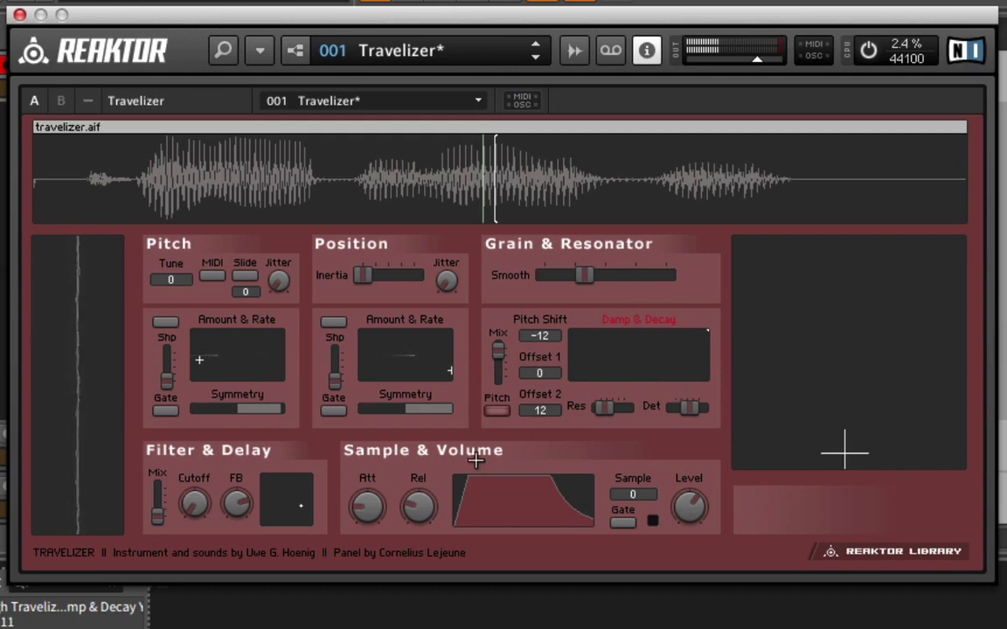
left_click(336, 321)
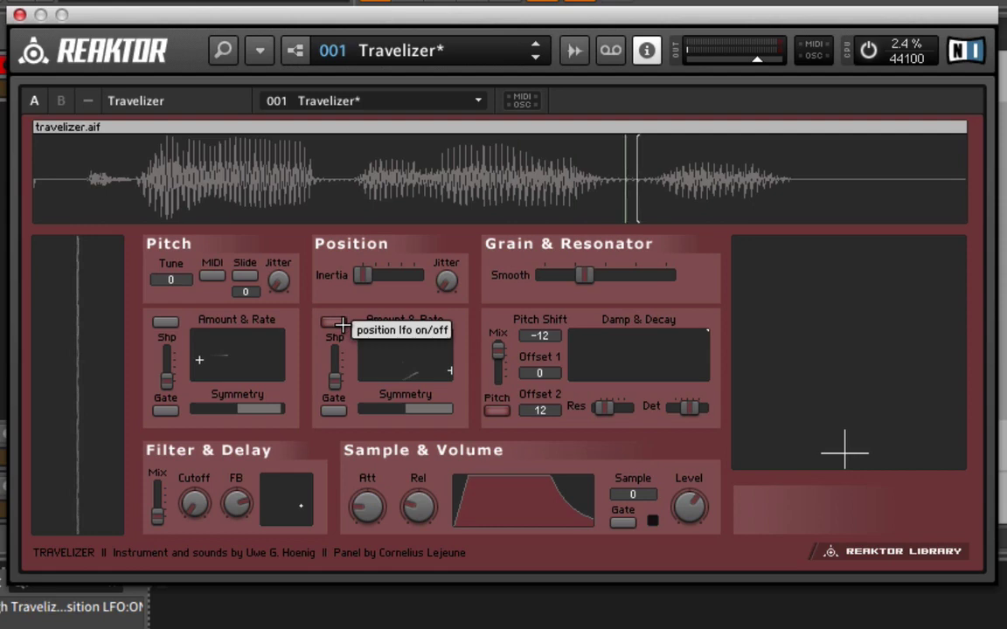
left_click(831, 449)
left_click_drag(832, 448, 742, 446)
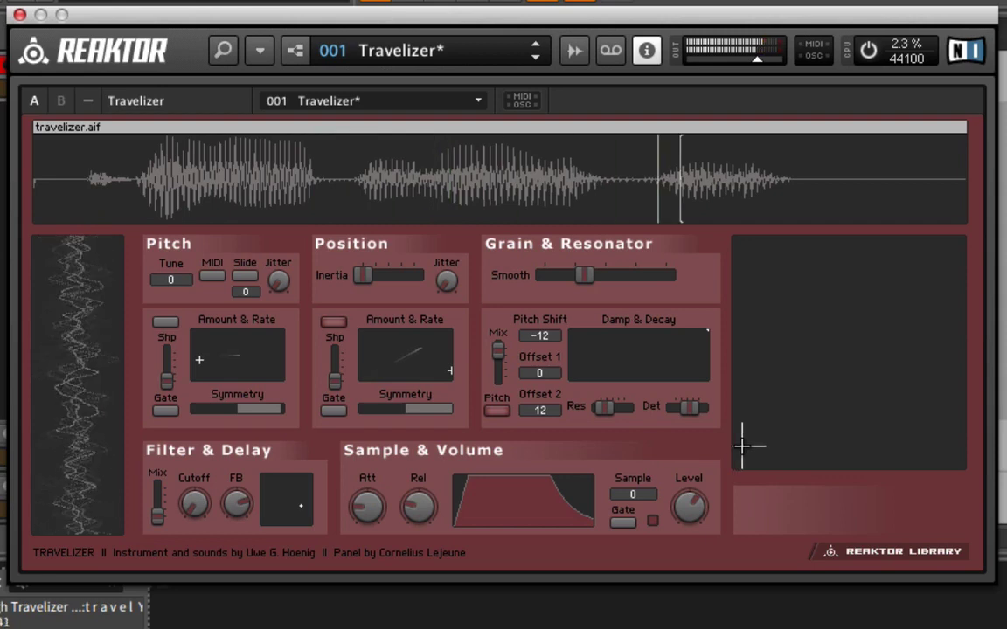
- Tune position LFO symmetry and amount/rate, adjust jitter, and raise position inertia to about midway
left_click_drag(439, 407, 411, 408)
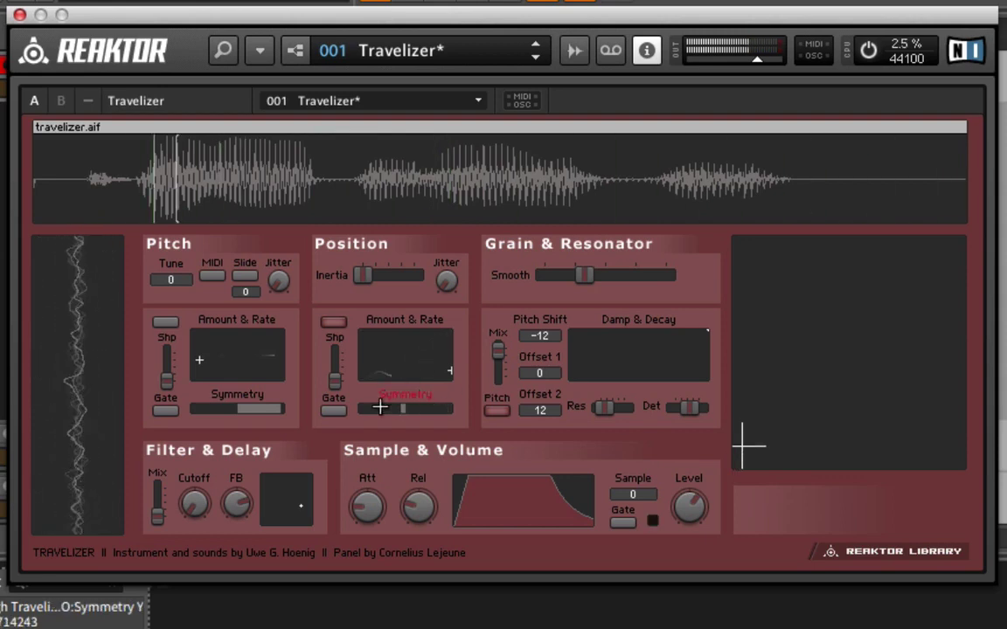
mouse_move(402, 361)
left_mouse_down()
mouse_move(427, 371)
mouse_move(382, 358)
mouse_move(337, 308)
mouse_move(326, 388)
mouse_move(322, 364)
mouse_move(421, 374)
mouse_move(394, 371)
left_mouse_up()
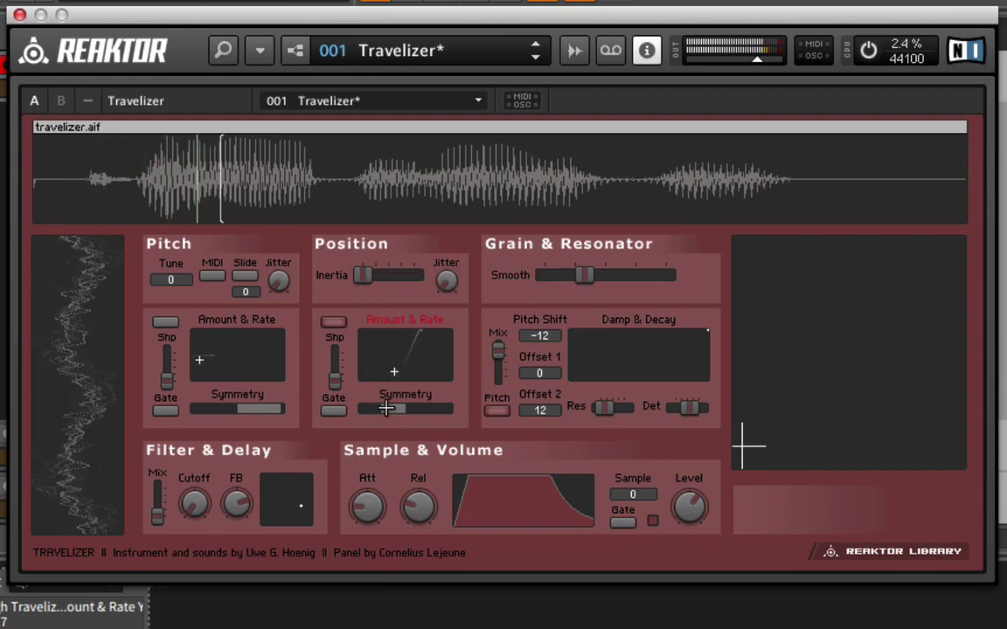
left_click_drag(385, 408, 450, 407)
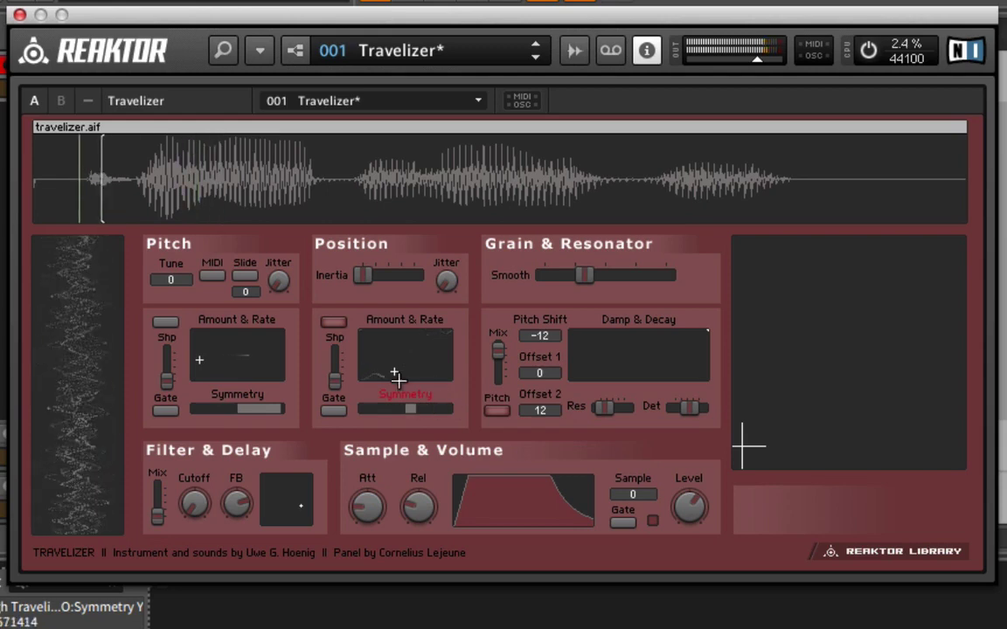
left_click_drag(397, 378, 431, 362)
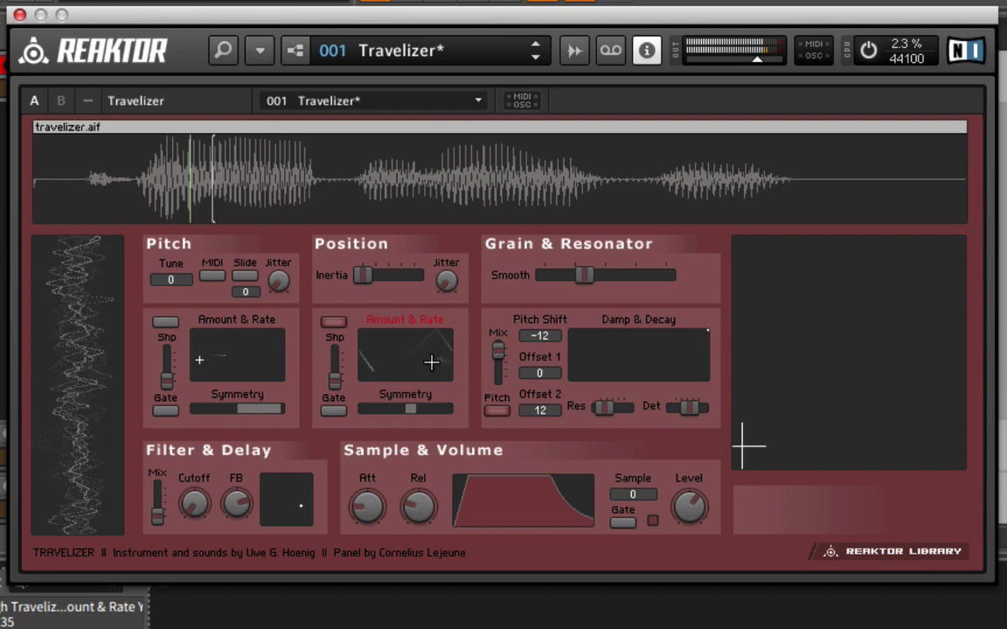
left_click(447, 280)
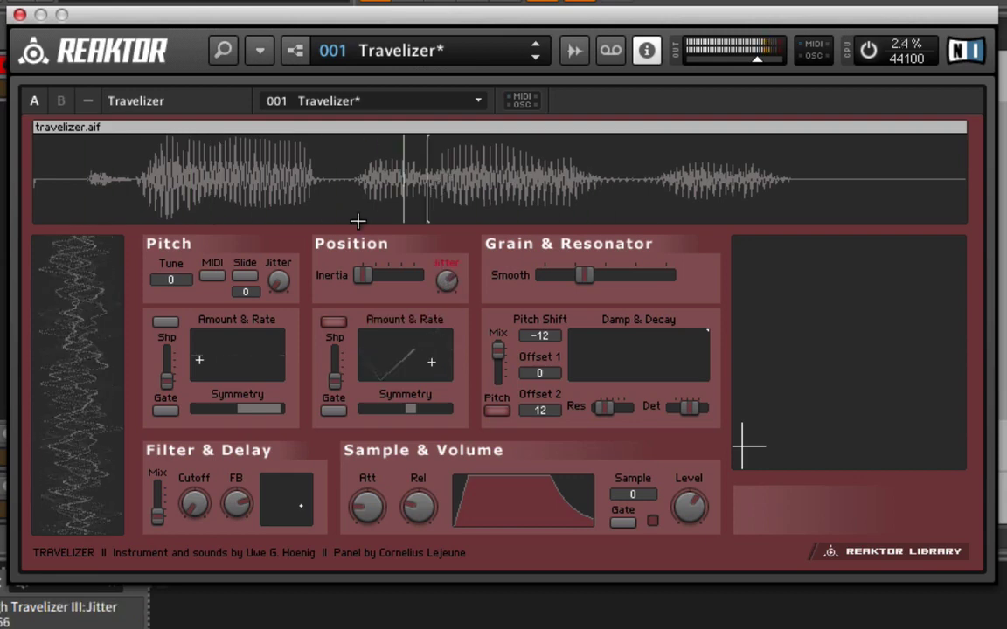
left_click_drag(362, 275, 385, 276)
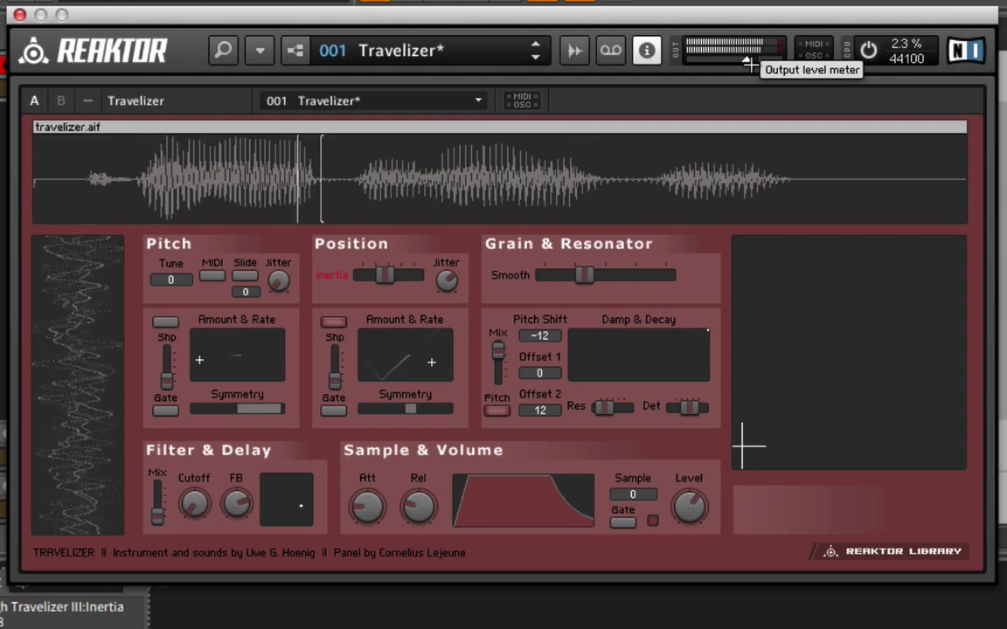
- Toggle the position Gate and set the position modulation shape to a triangle wave
left_click_drag(336, 377, 333, 407)
left_click(333, 408)
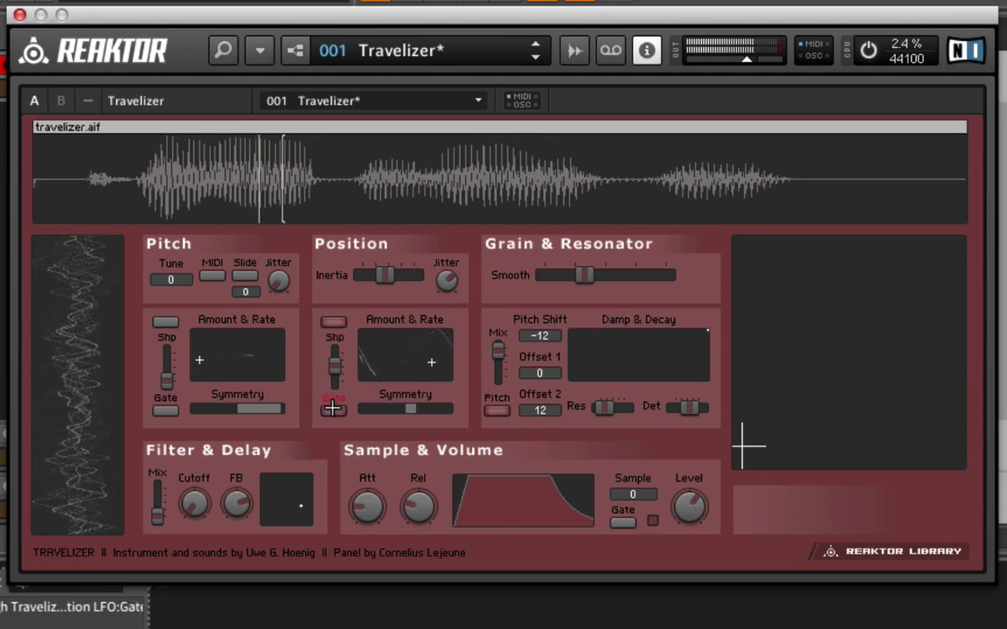
mouse_move(335, 362)
left_mouse_down()
mouse_move(337, 347)
mouse_move(346, 355)
left_mouse_up()
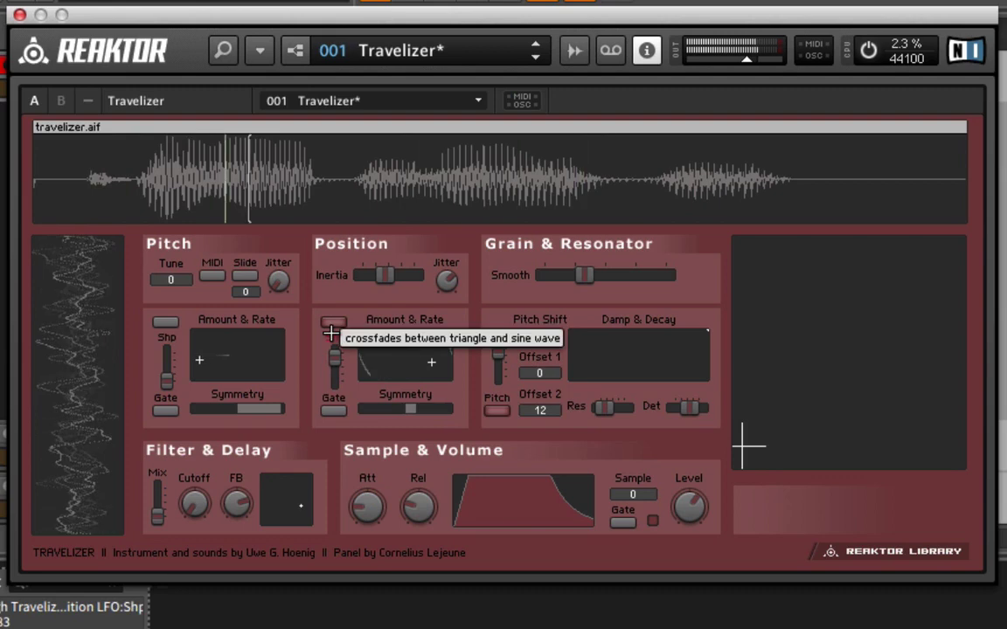
left_click_drag(330, 353, 337, 378)
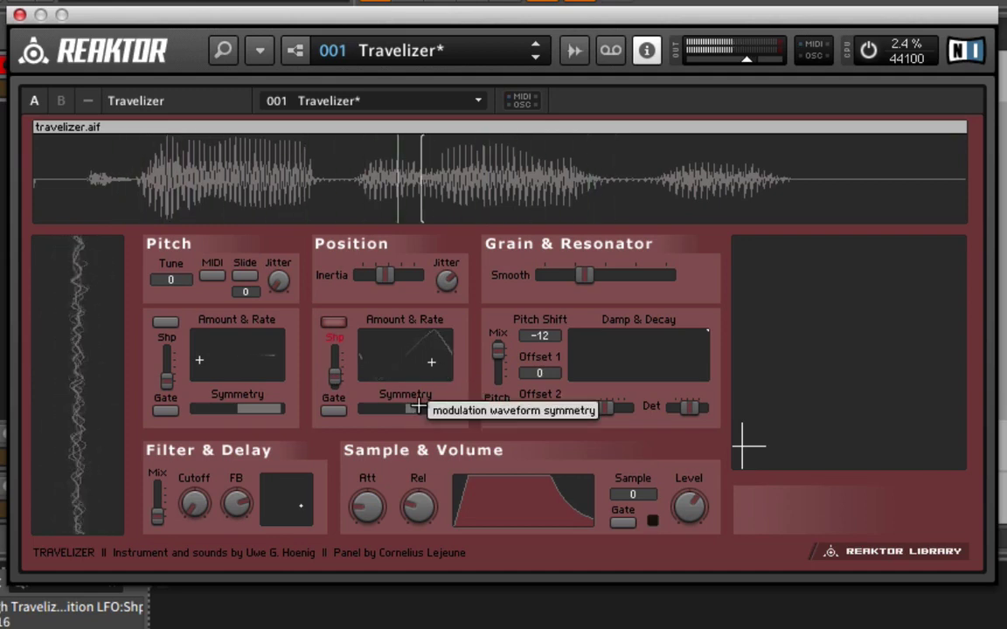
- Lower position modulation symmetry and push its amount and rate to maximum
left_click(428, 407)
left_click_drag(427, 406, 450, 417)
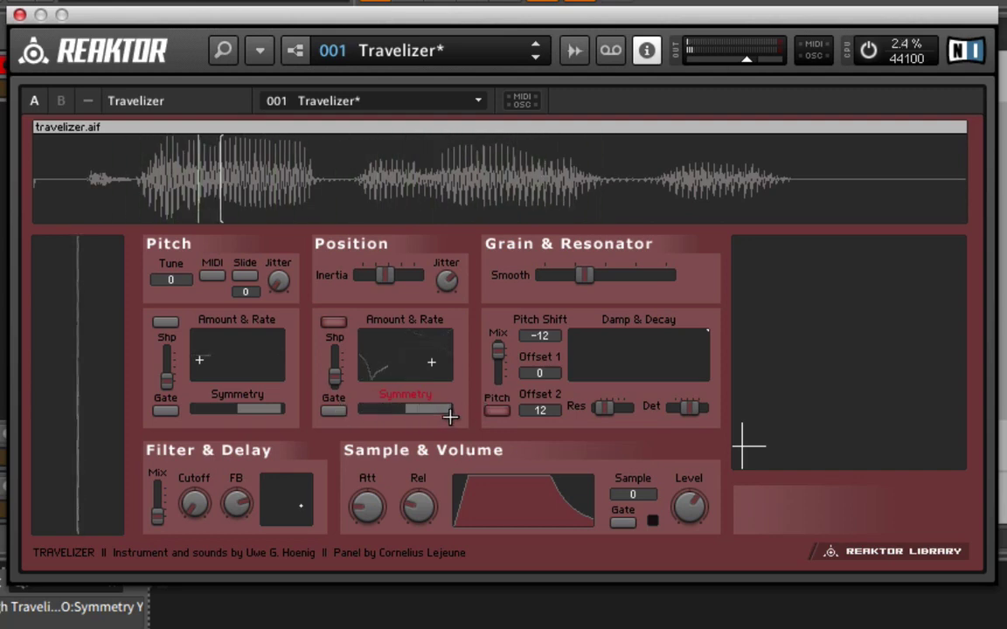
left_click(436, 362)
mouse_move(437, 362)
left_mouse_down()
mouse_move(464, 366)
mouse_move(367, 362)
mouse_move(392, 363)
left_mouse_up()
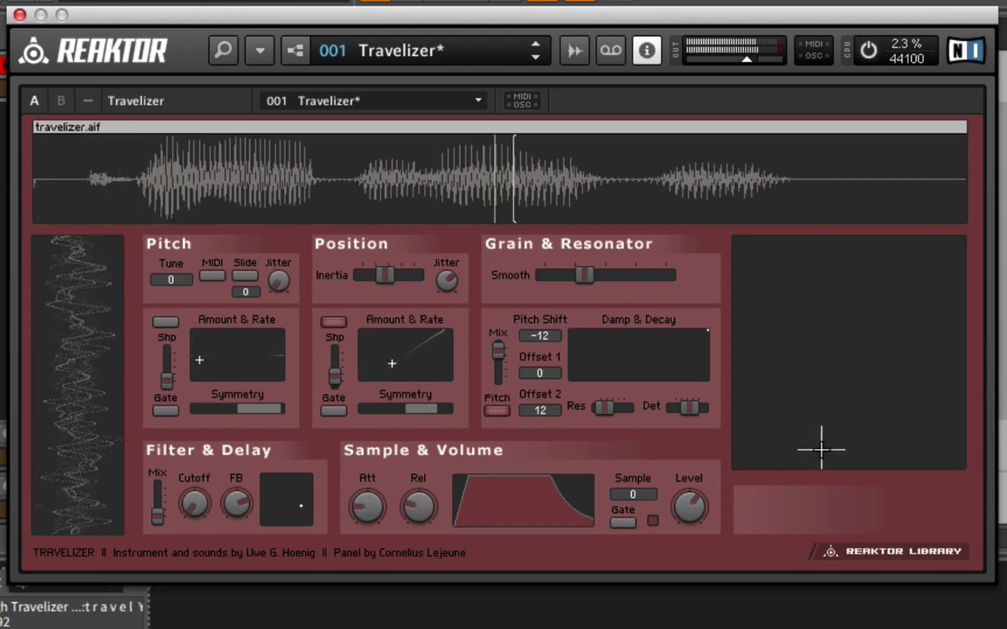
left_click_drag(390, 363, 376, 363)
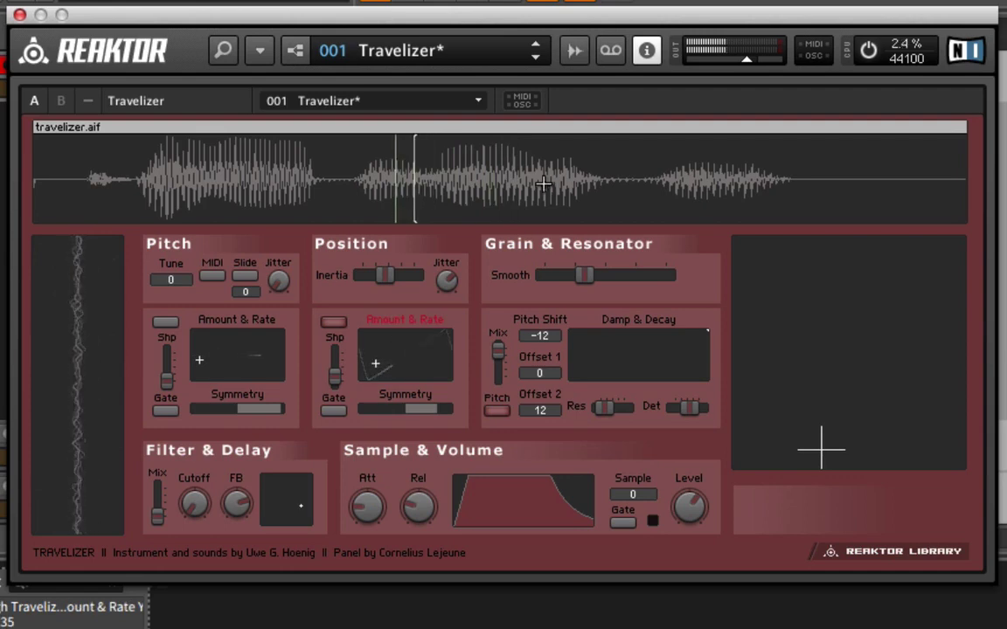
mouse_move(377, 370)
left_mouse_down()
mouse_move(375, 323)
mouse_move(400, 322)
left_mouse_up()
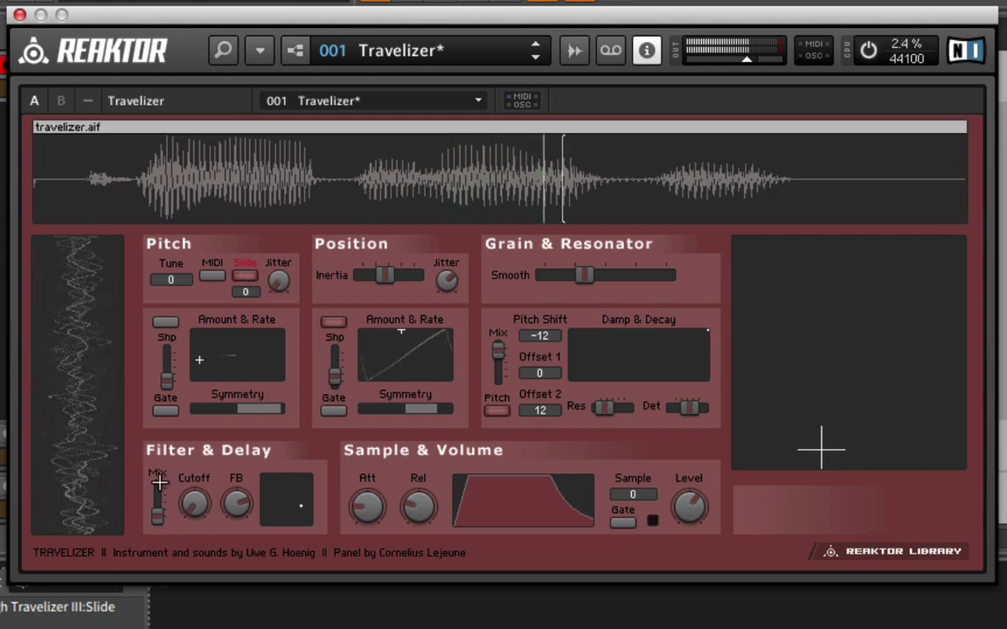
- Raise the Filter & Delay Mix, adjust cutoff, and set delay feedback and left/right delay times
left_click_drag(162, 523, 157, 459)
left_click_drag(214, 516, 208, 454)
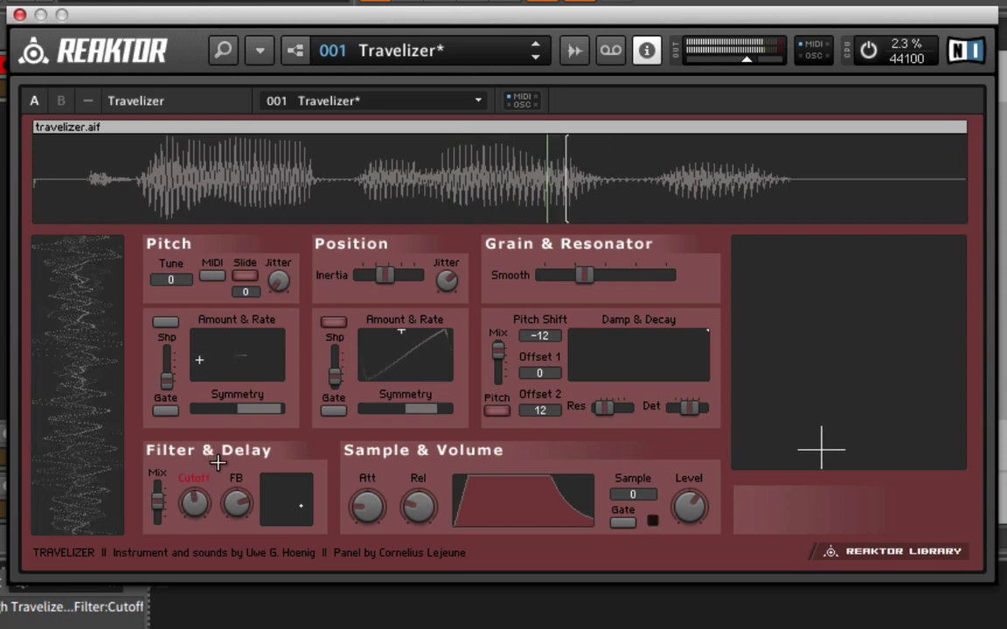
left_click(236, 503)
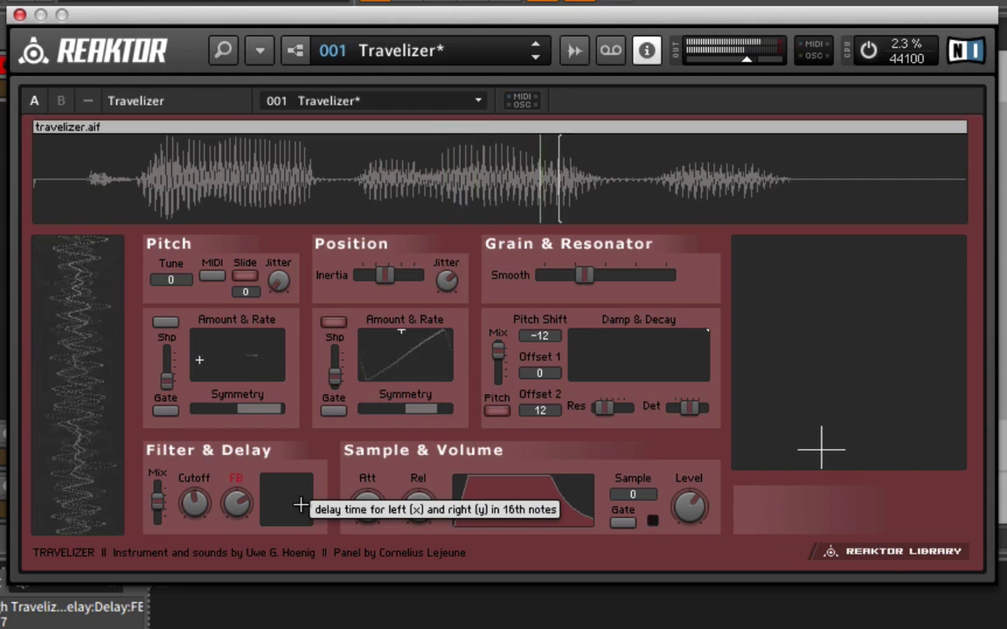
left_click(270, 503)
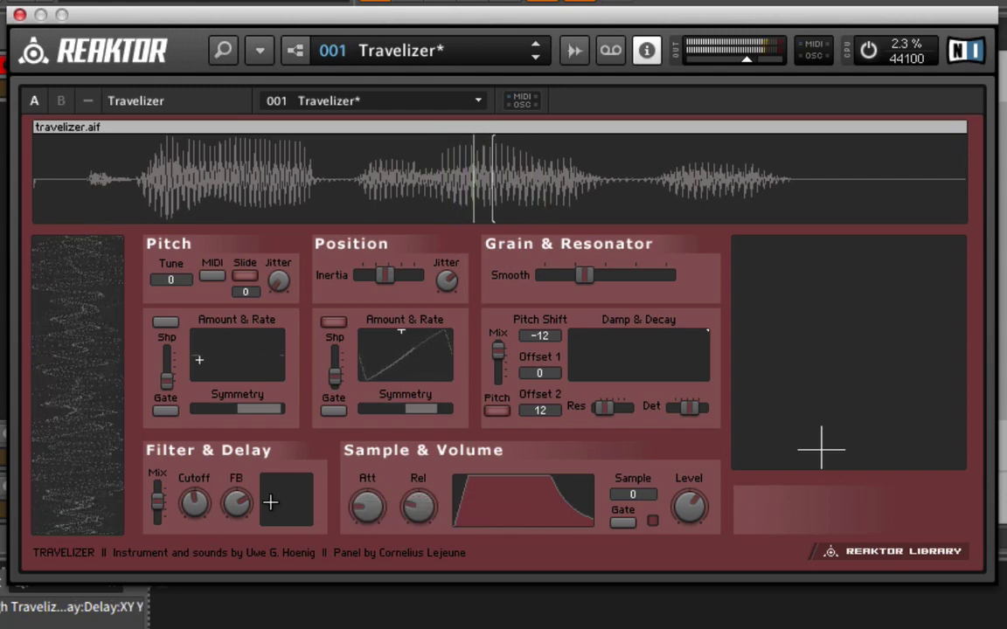
mouse_move(270, 503)
left_mouse_down()
mouse_move(276, 478)
mouse_move(304, 476)
mouse_move(292, 505)
mouse_move(280, 508)
left_mouse_up()
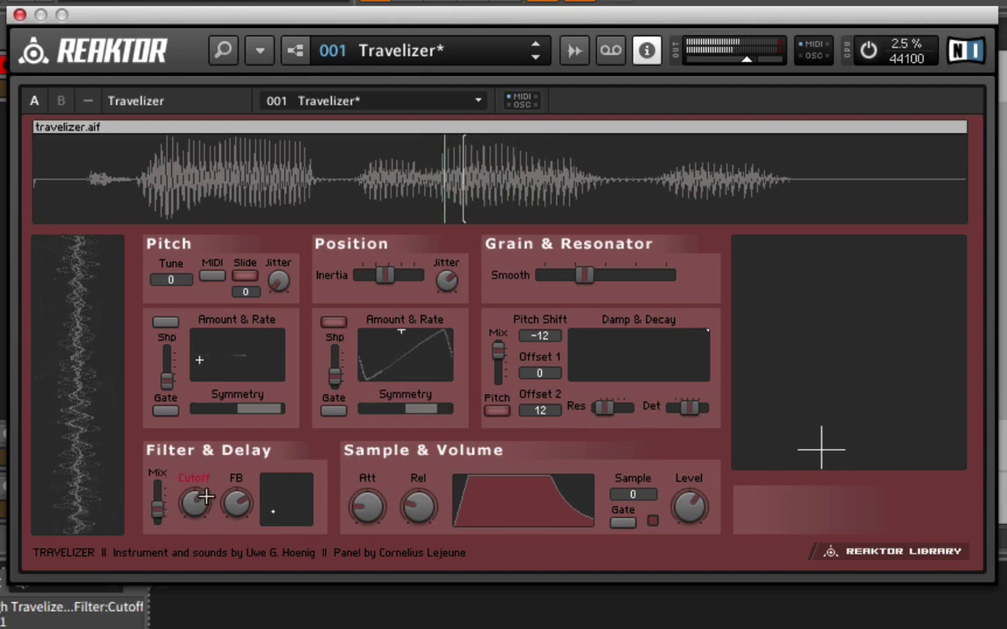
- Lower the filter cutoff, minimise grain smoothing, and make pitch follow MIDI notes
left_click_drag(211, 482, 220, 516)
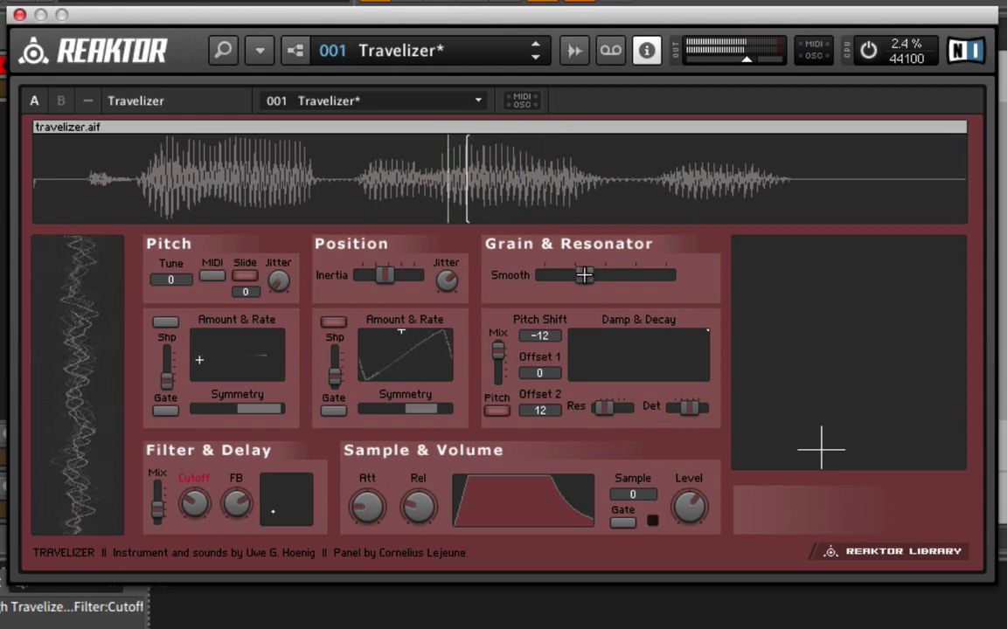
left_click_drag(584, 274, 517, 292)
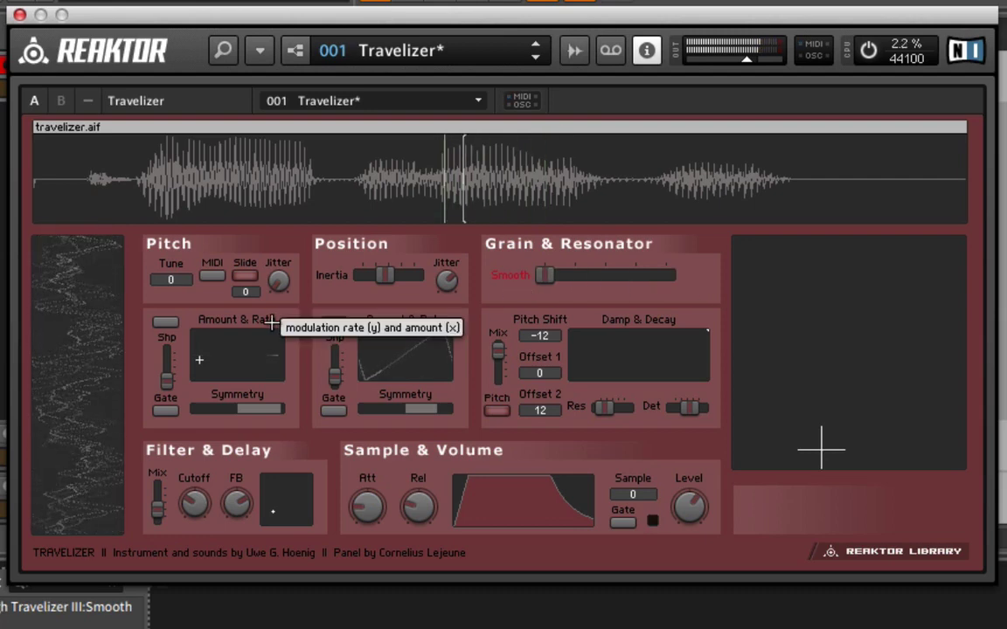
left_click(212, 275)
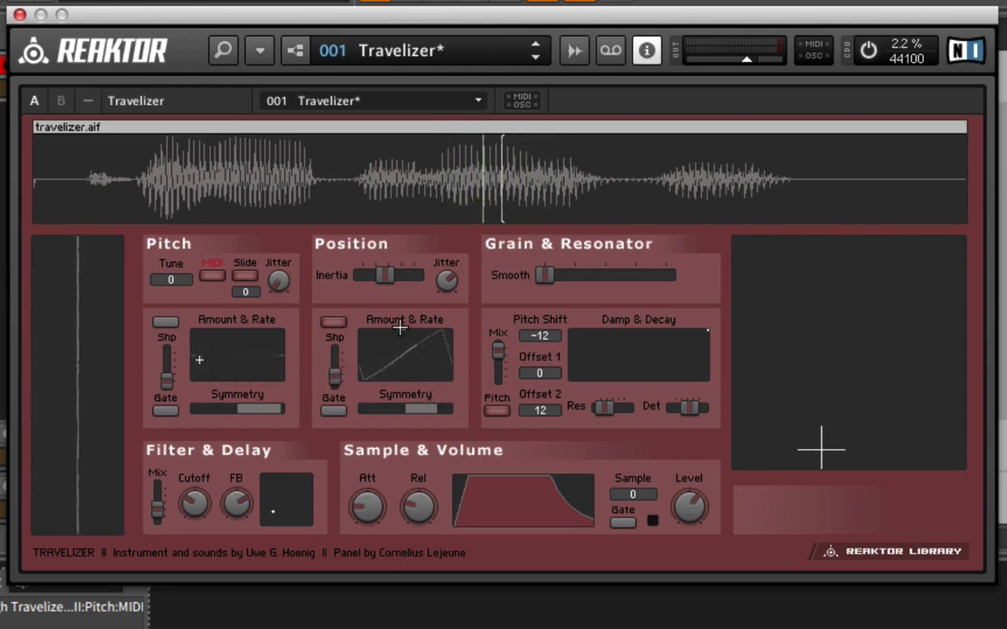
- Remove position inertia entirely and move the scan's travel position slightly left in travelizer.aif
left_click(400, 331)
left_click_drag(384, 276, 450, 280)
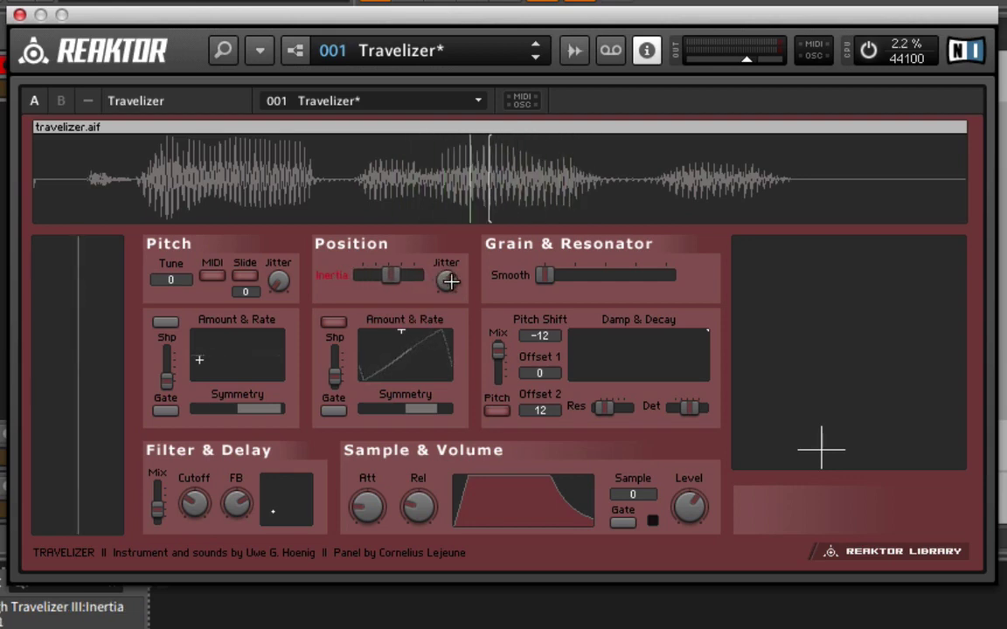
left_click(448, 279)
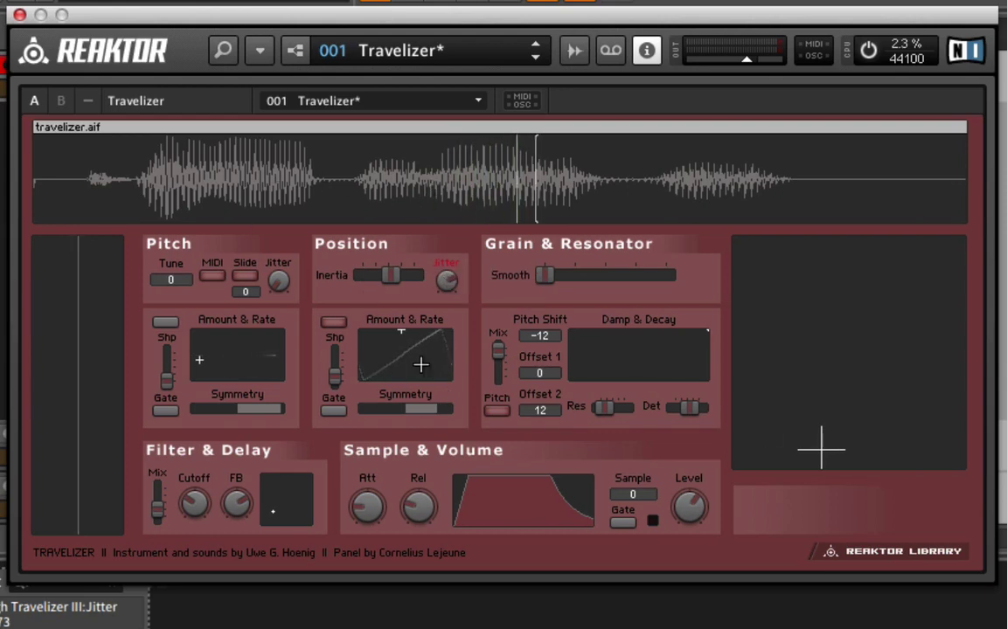
left_click(404, 333)
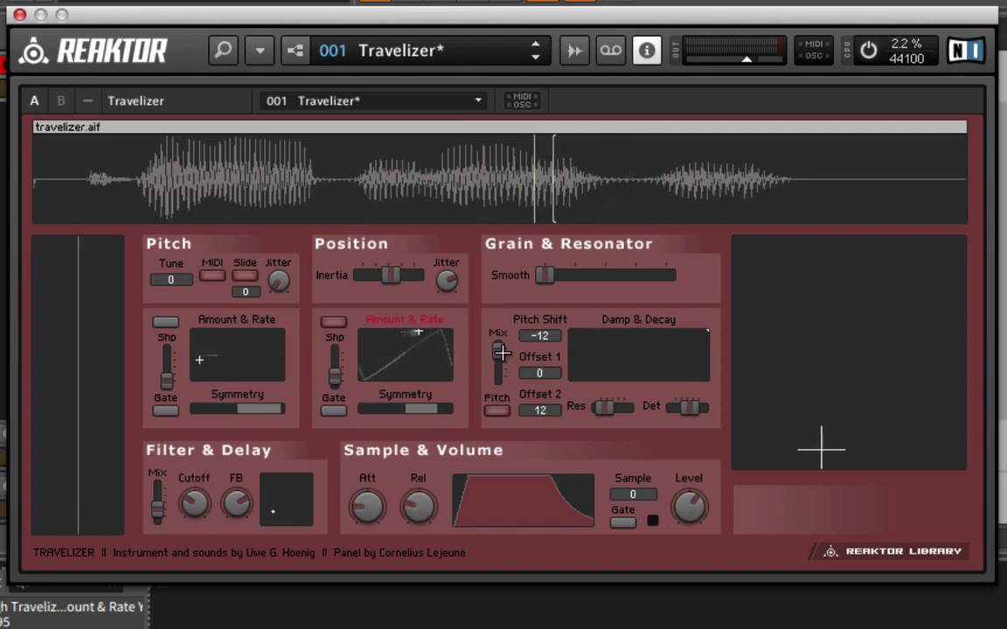
left_click_drag(820, 449, 786, 445)
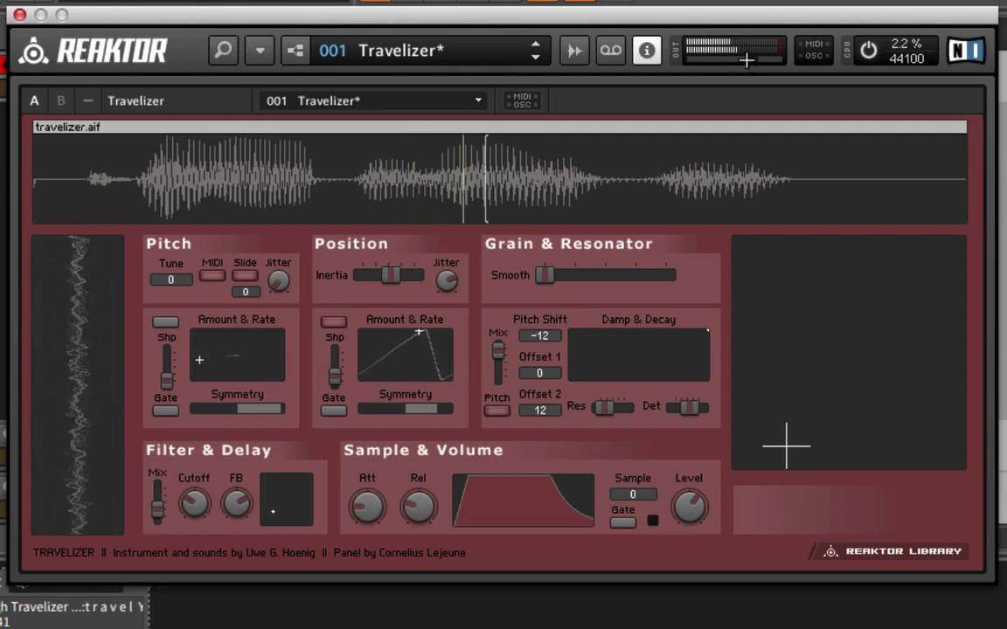
- Switch on pitch modulation and set its waveform shape, amount, rate and lower symmetry
left_click(164, 321)
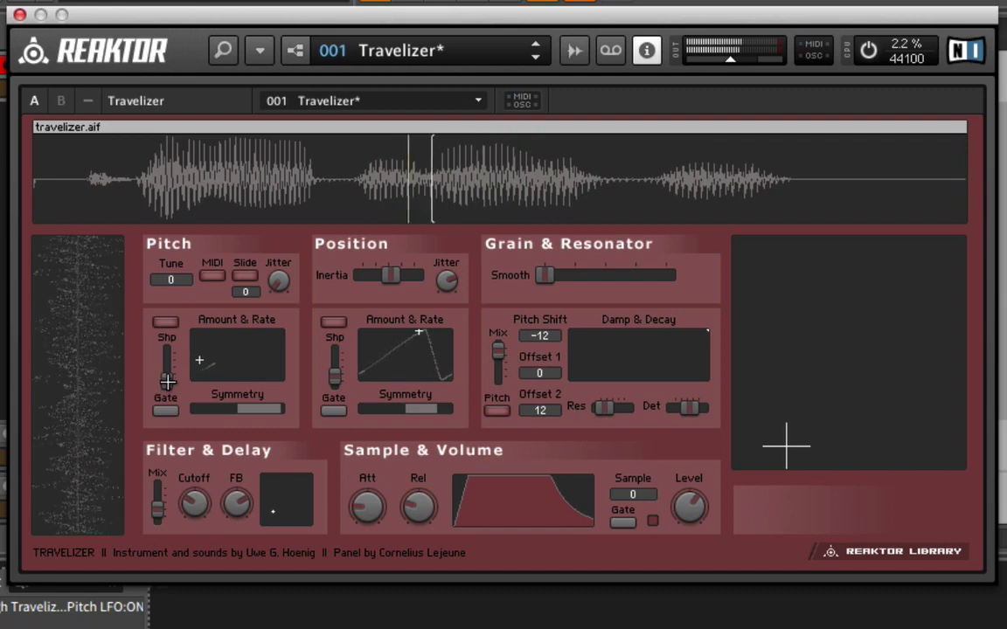
mouse_move(166, 378)
left_mouse_down()
mouse_move(166, 339)
mouse_move(180, 363)
mouse_move(252, 359)
left_mouse_up()
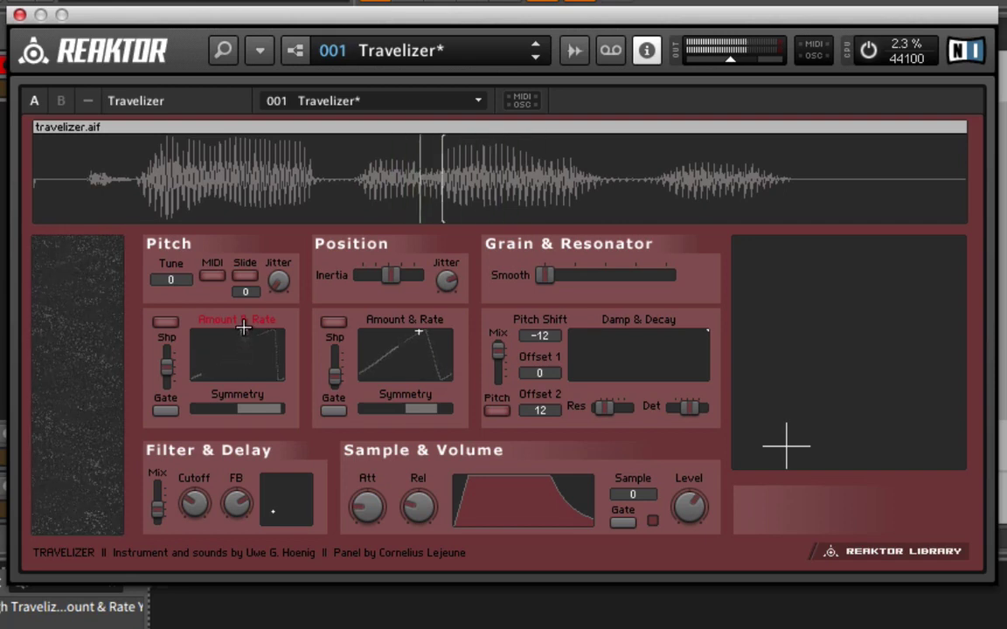
mouse_move(244, 327)
left_mouse_down()
mouse_move(175, 313)
mouse_move(242, 312)
left_mouse_up()
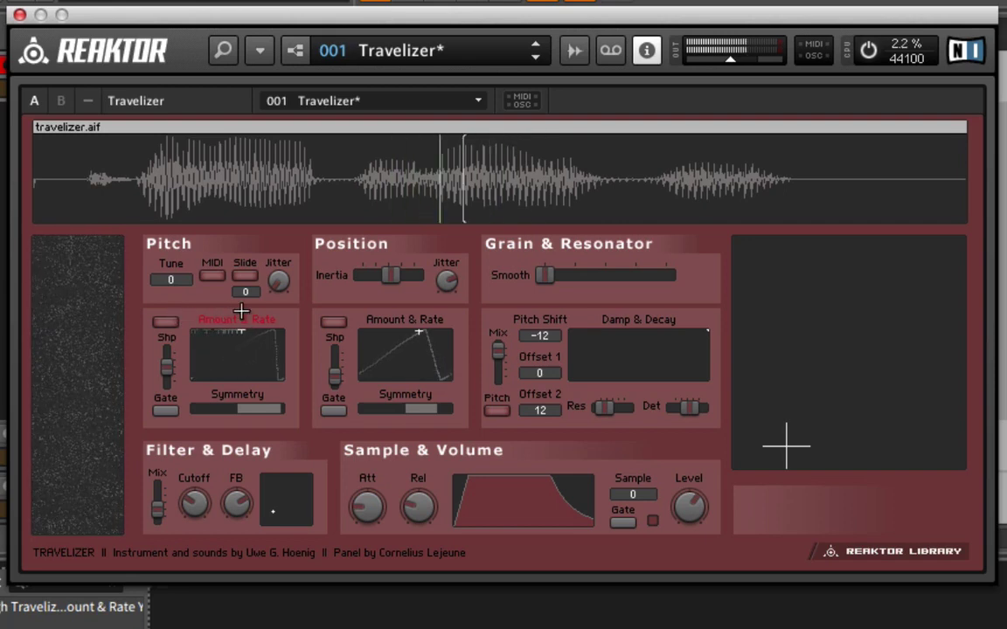
left_click_drag(281, 409, 223, 407)
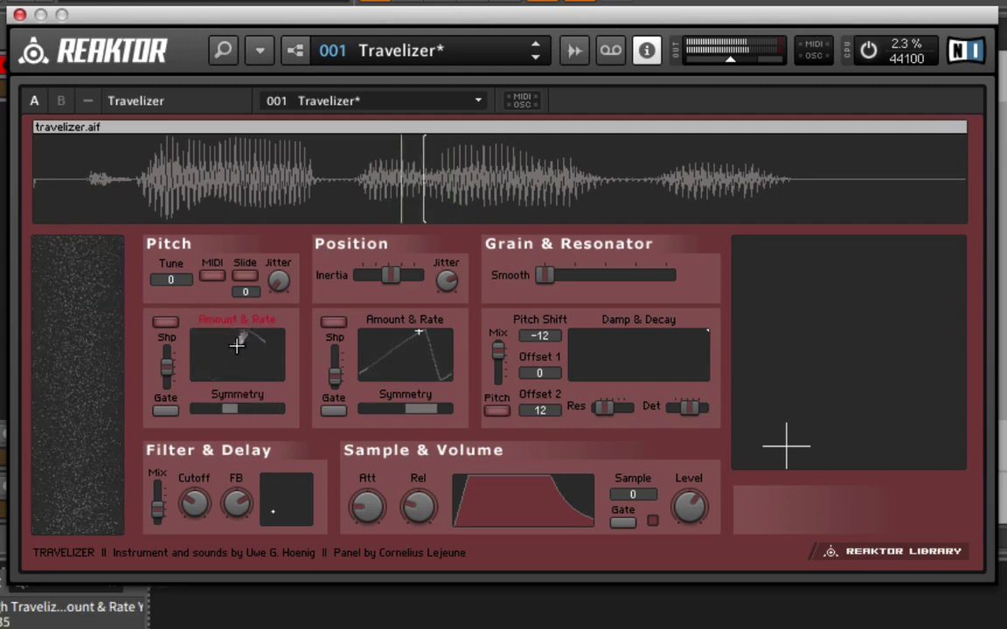
- Reduce pitch modulation amount, lower symmetry further, and lengthen the volume envelope release
left_click_drag(243, 333, 278, 376)
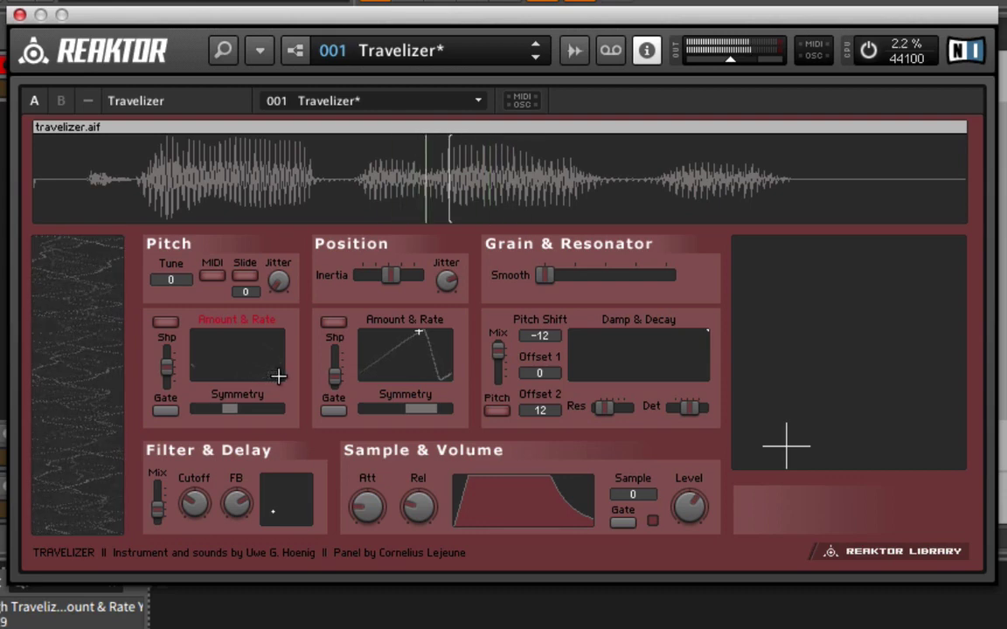
left_click_drag(232, 408, 210, 405)
left_click_drag(279, 378, 255, 374)
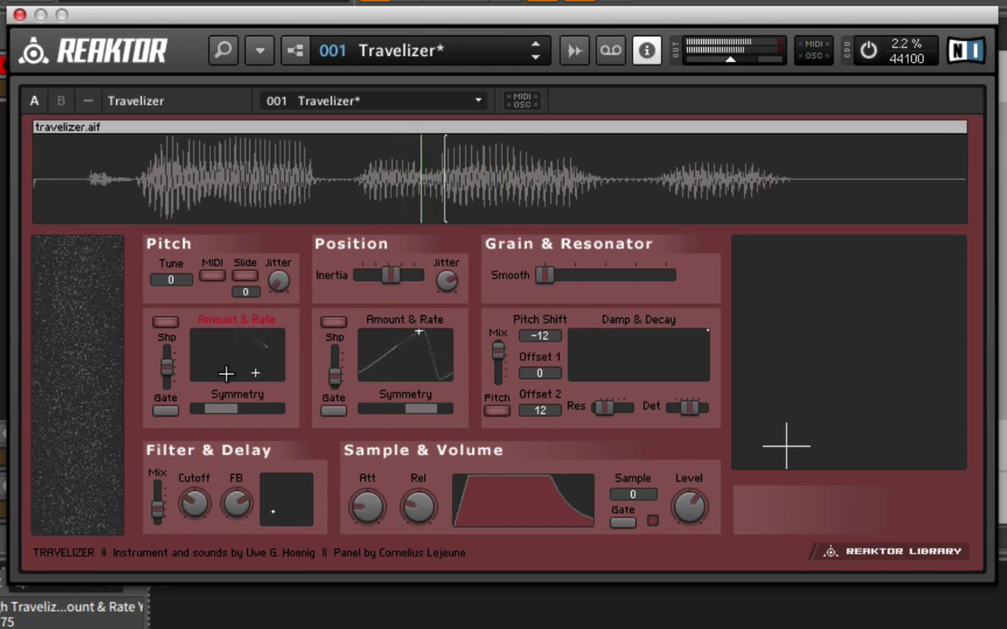
left_click_drag(419, 500, 420, 483)
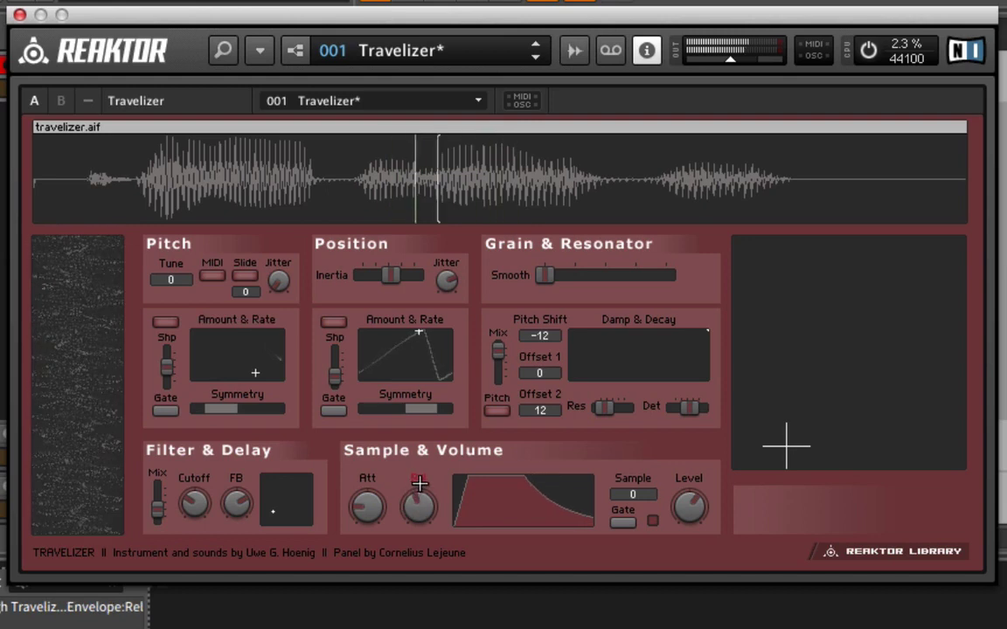